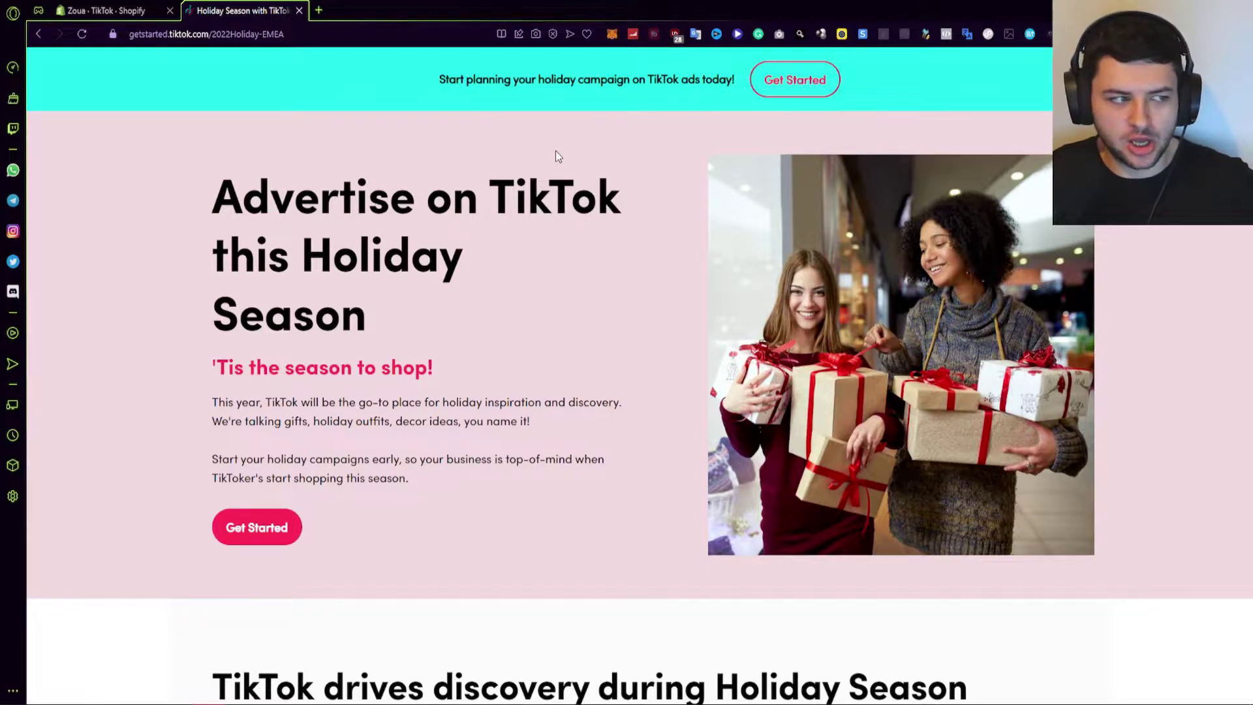
- Look through the TikTok holiday advertising page, covering its statistics, creative tools and Pixel setup sections
scroll(472, 199, down, 7)
scroll(467, 219, down, 13)
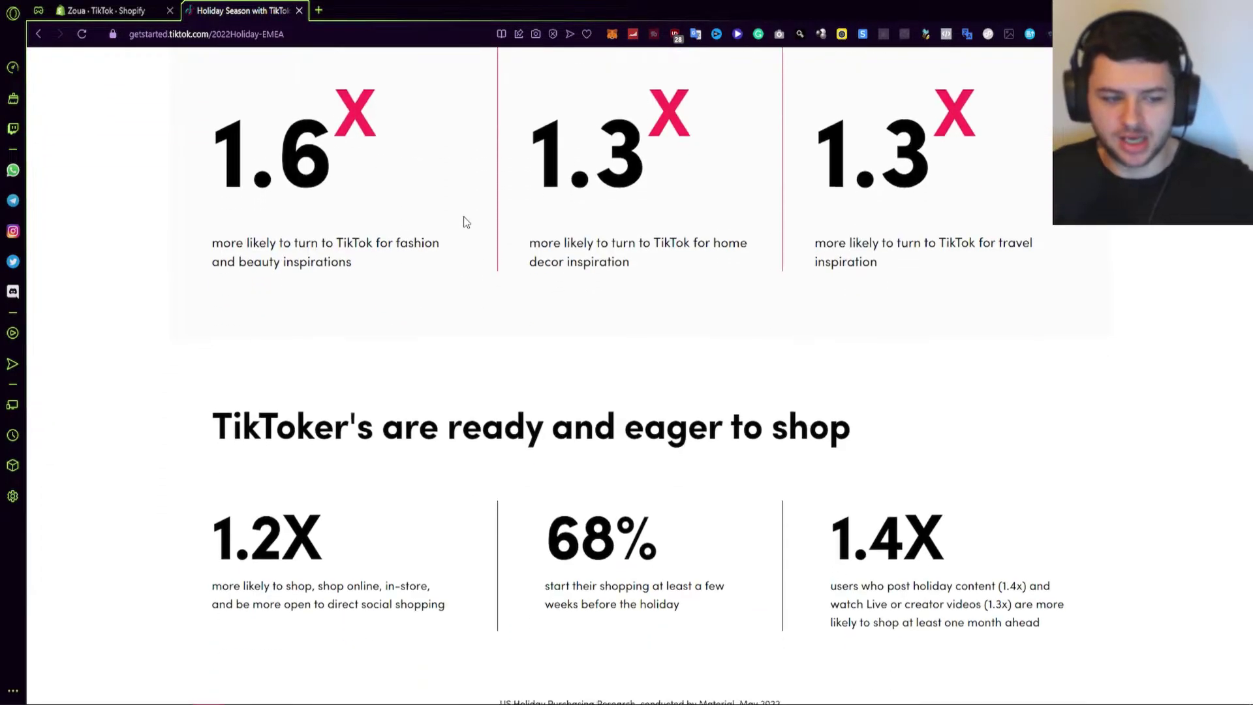
scroll(465, 214, down, 11)
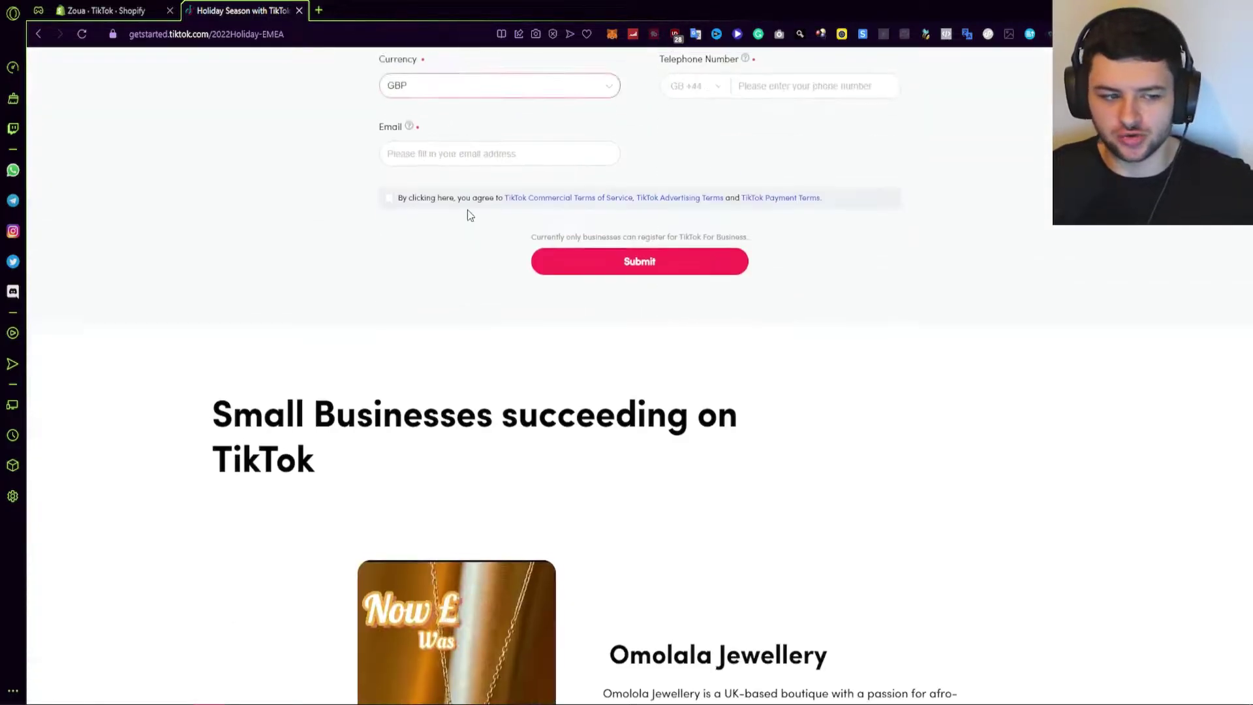
scroll(624, 278, down, 13)
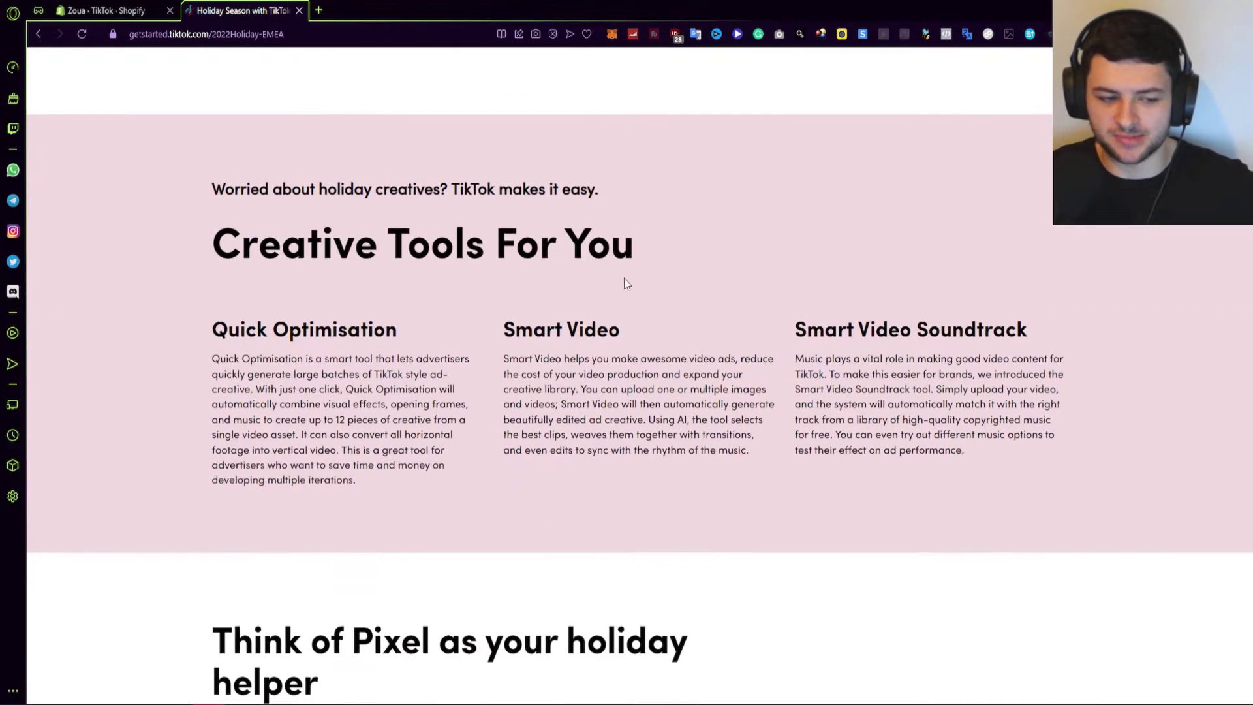
scroll(616, 284, down, 2)
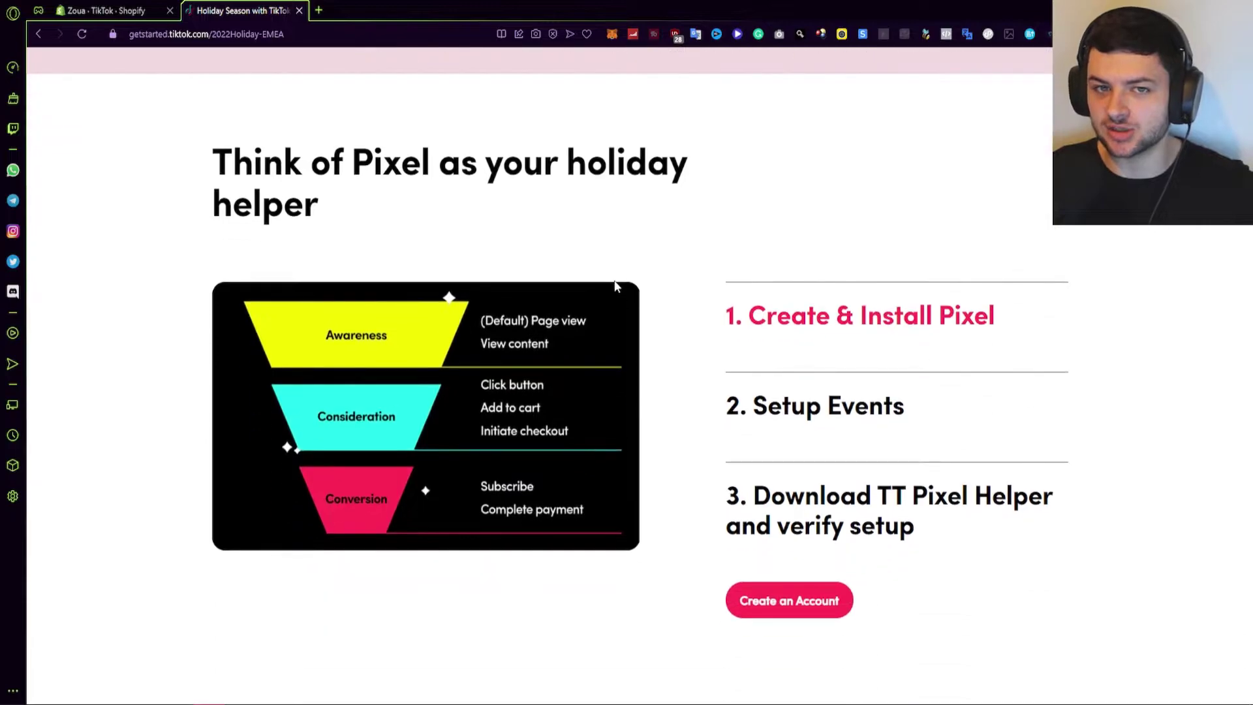
scroll(717, 278, down, 6)
scroll(789, 265, up, 3)
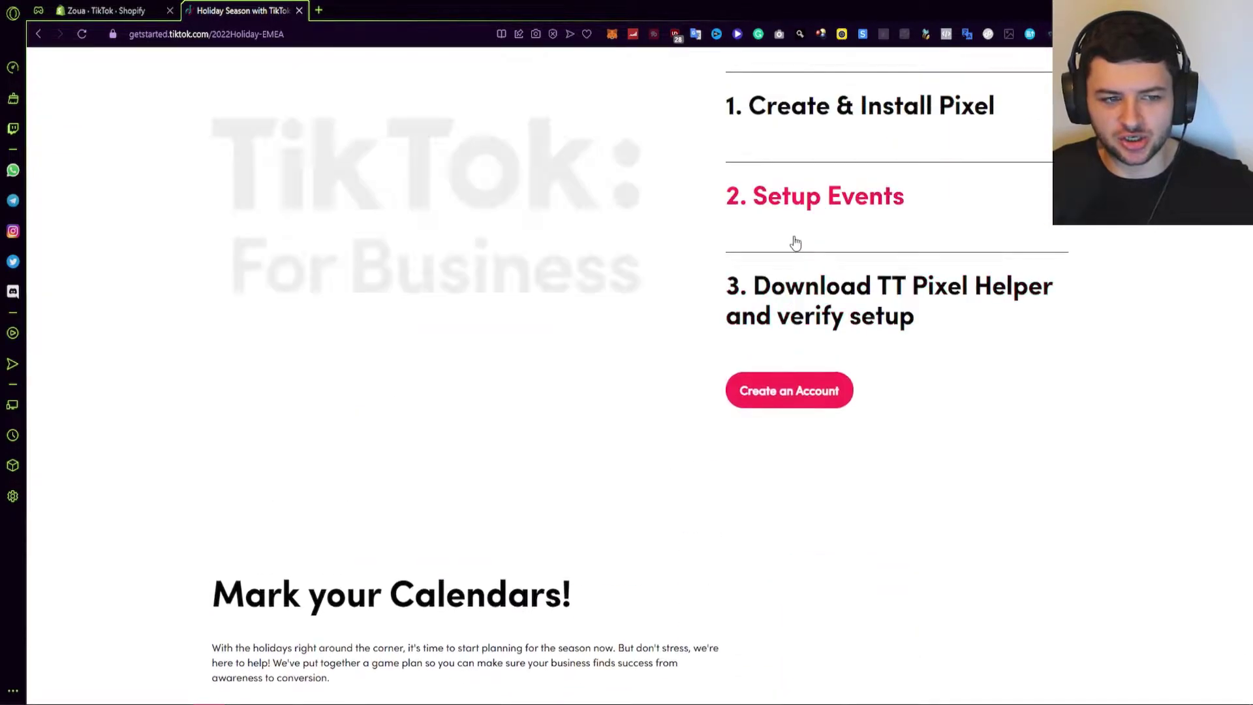
scroll(751, 229, up, 2)
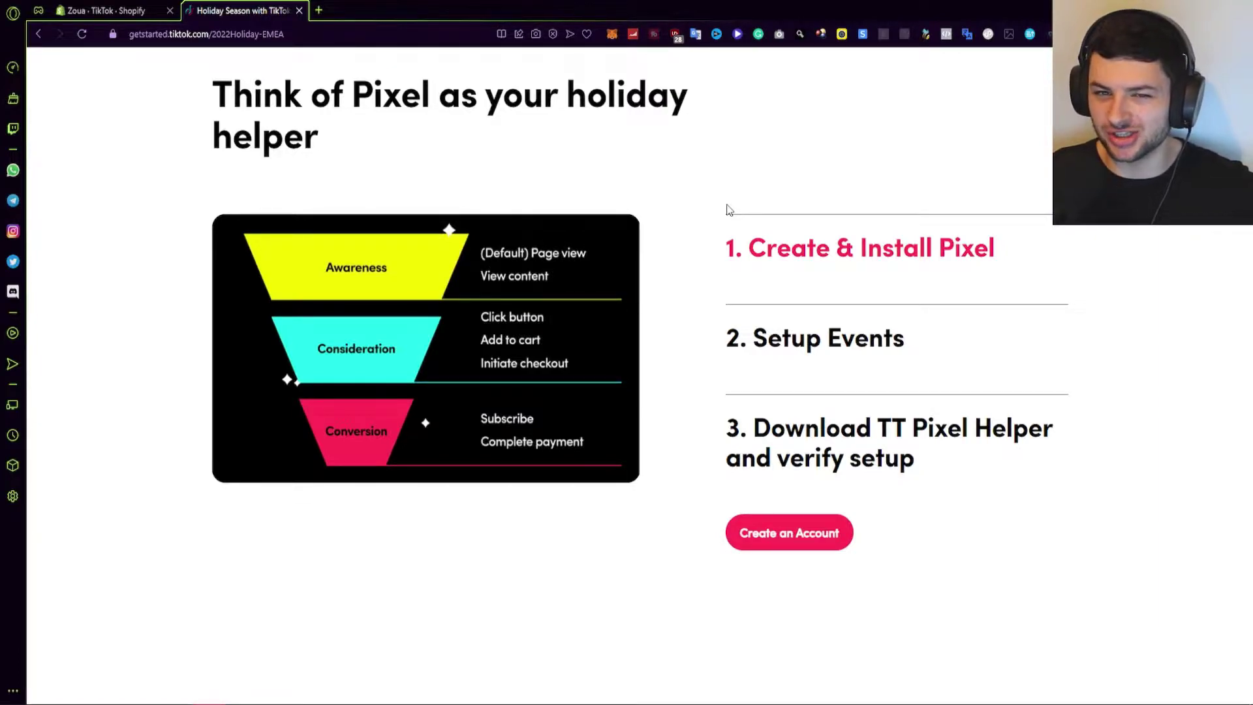
scroll(731, 209, up, 10)
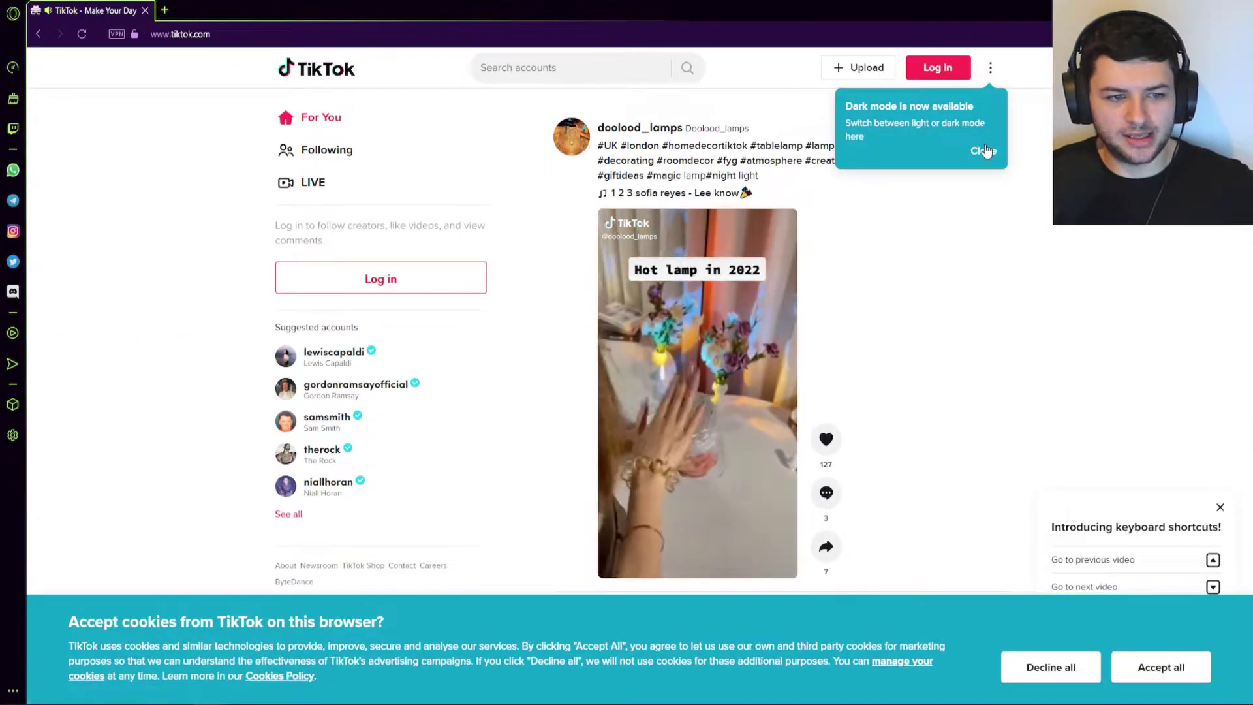
- Accept all cookies on the TikTok website and start signing up for an account with phone or email
click(1161, 662)
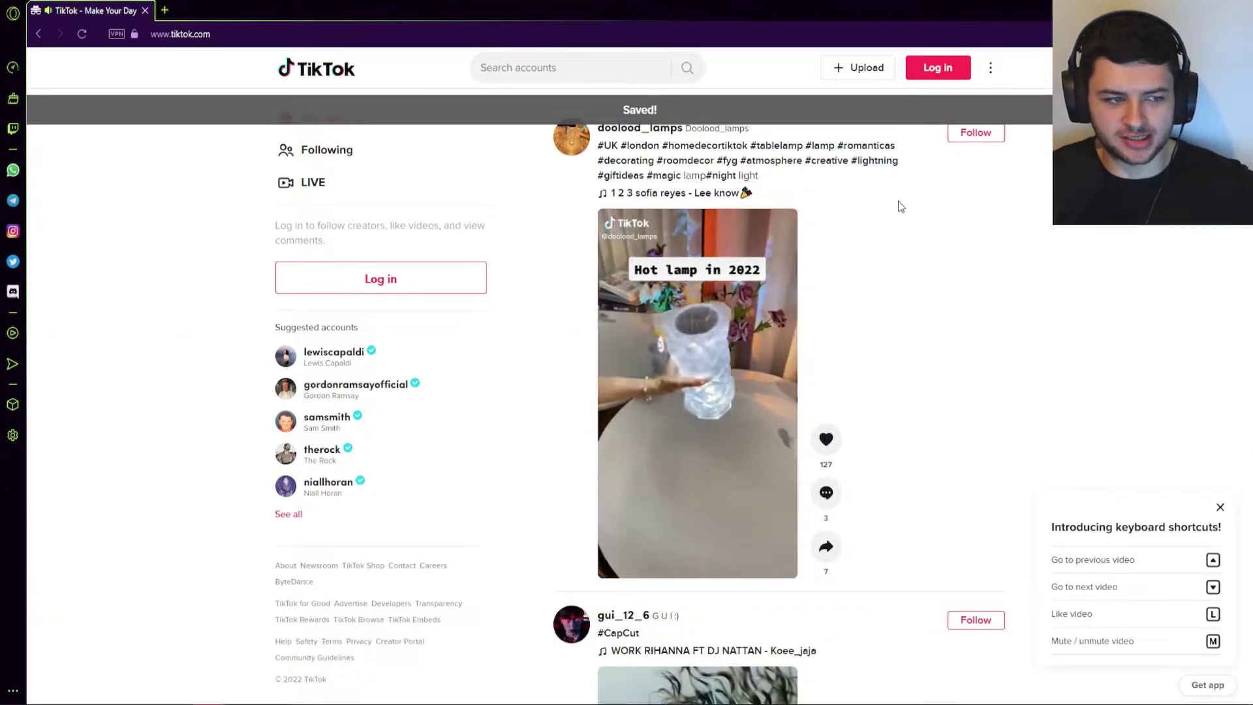
click(937, 68)
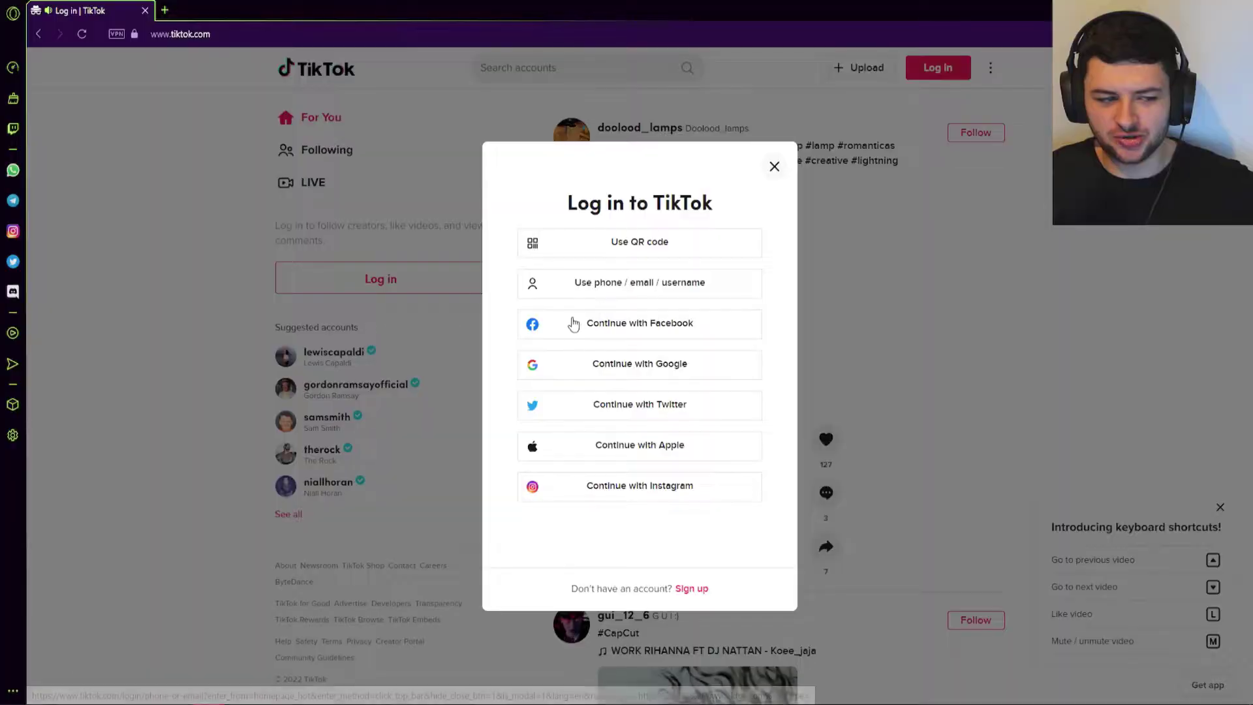
click(692, 588)
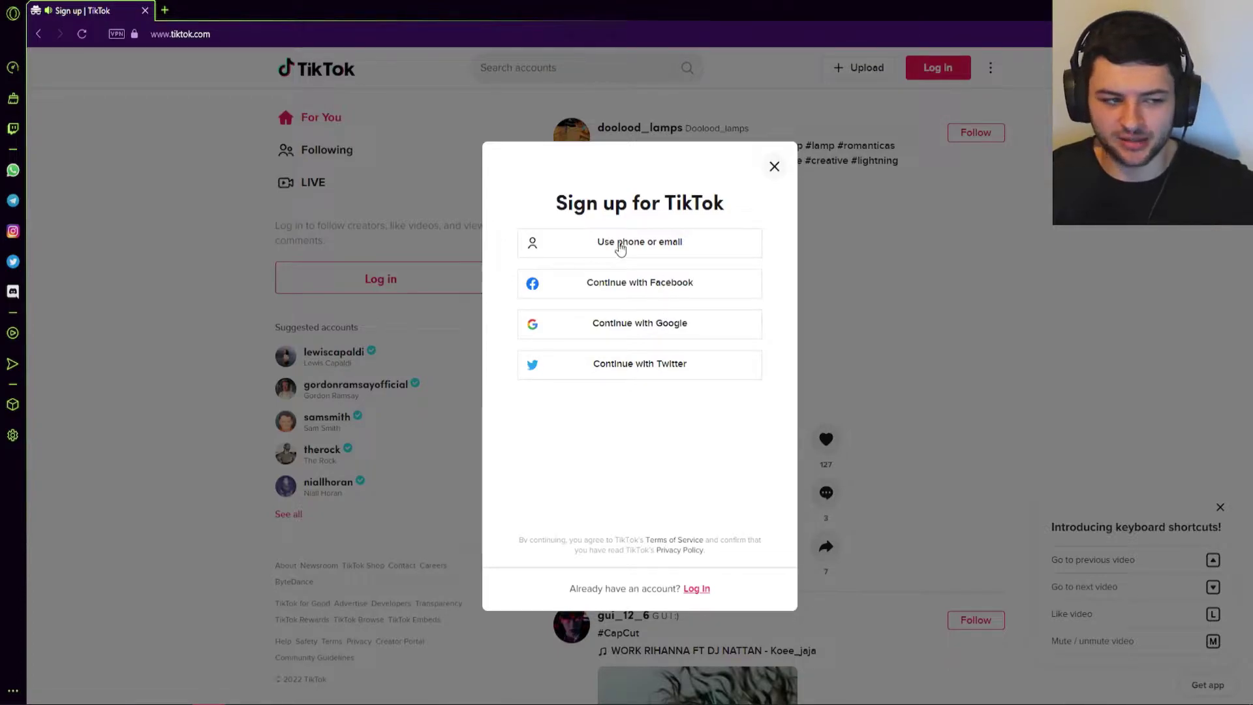
click(674, 252)
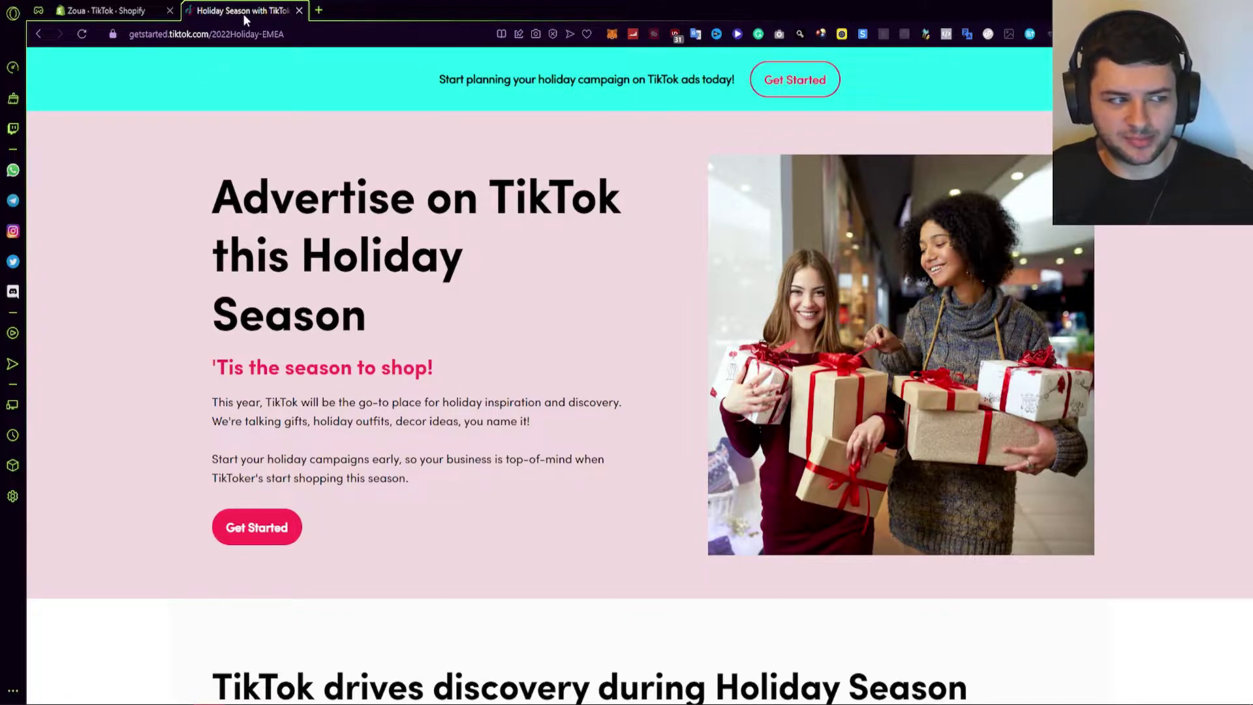
- Examine the holiday page's shopping statistics and the fields of the Create Advertiser Account form
drag(288, 224, 367, 323)
click(342, 219)
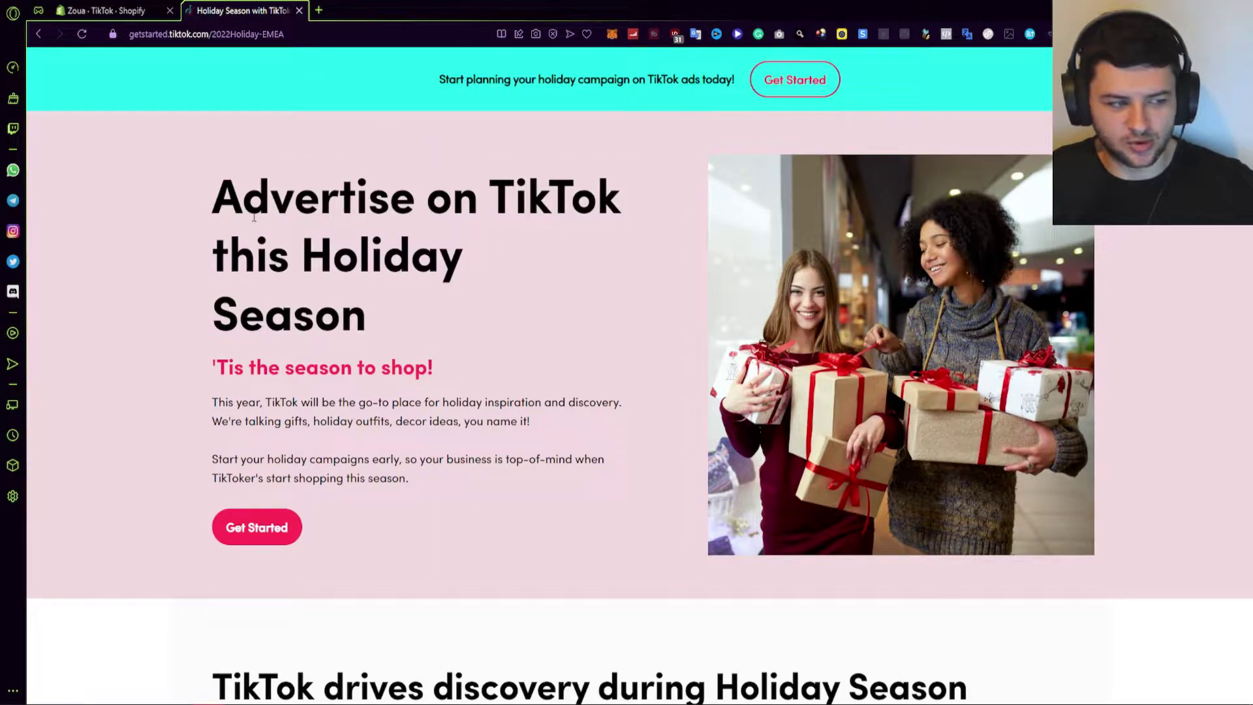
scroll(449, 343, down, 8)
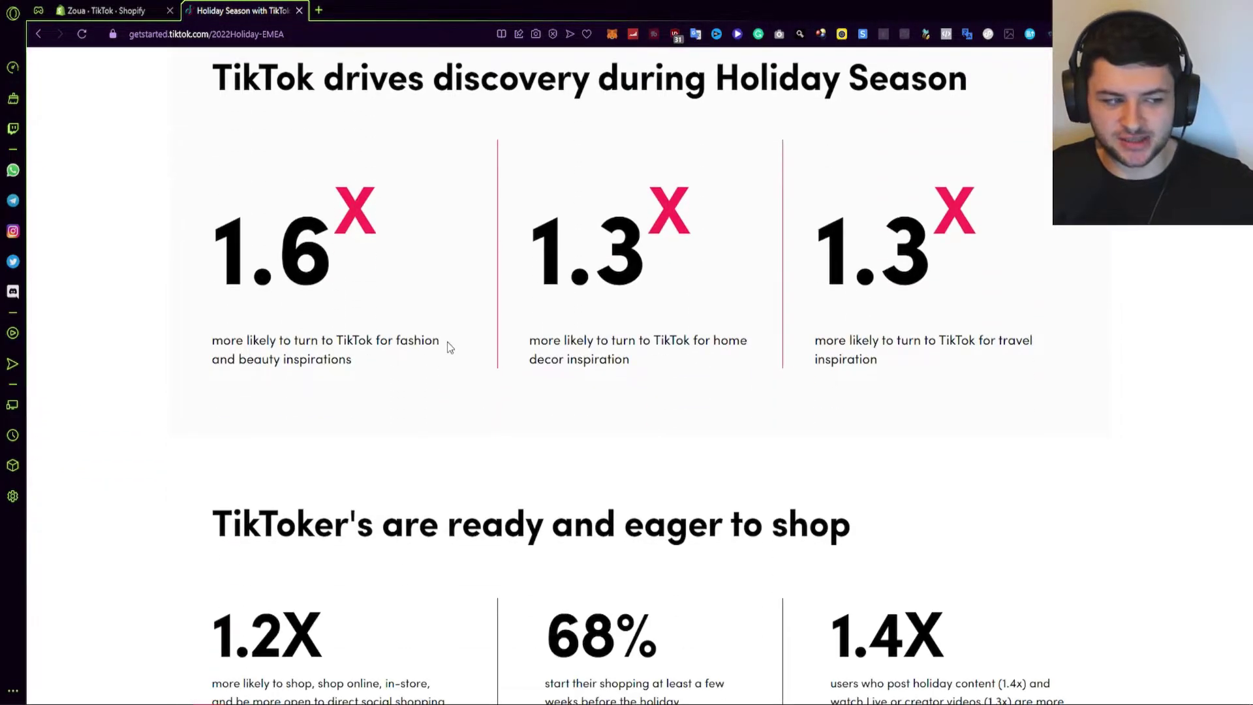
scroll(446, 341, down, 5)
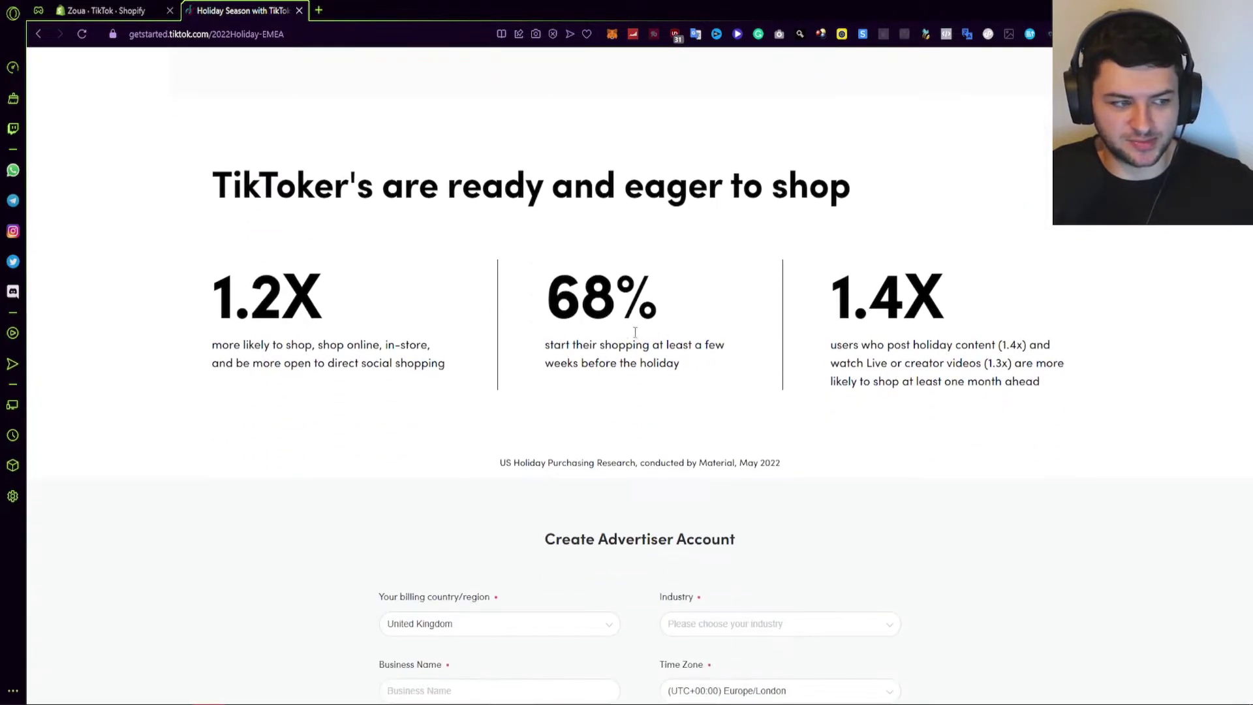
scroll(481, 301, down, 5)
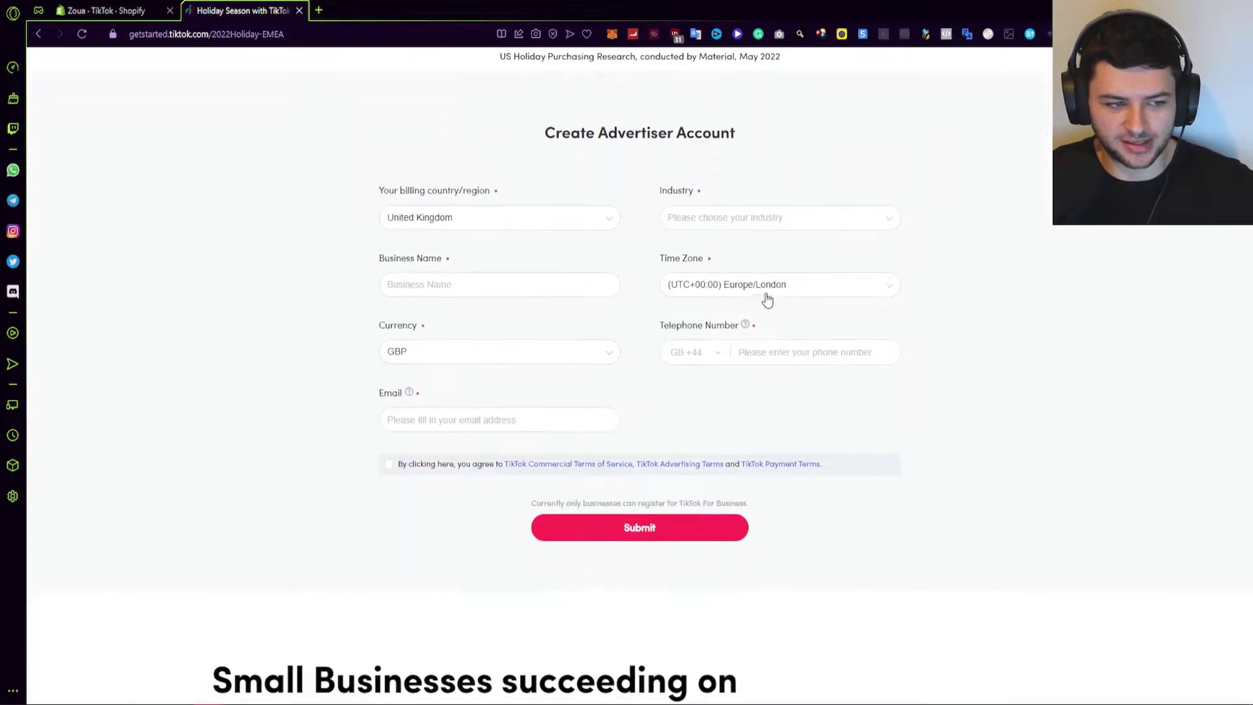
scroll(464, 363, down, 1)
scroll(553, 316, up, 1)
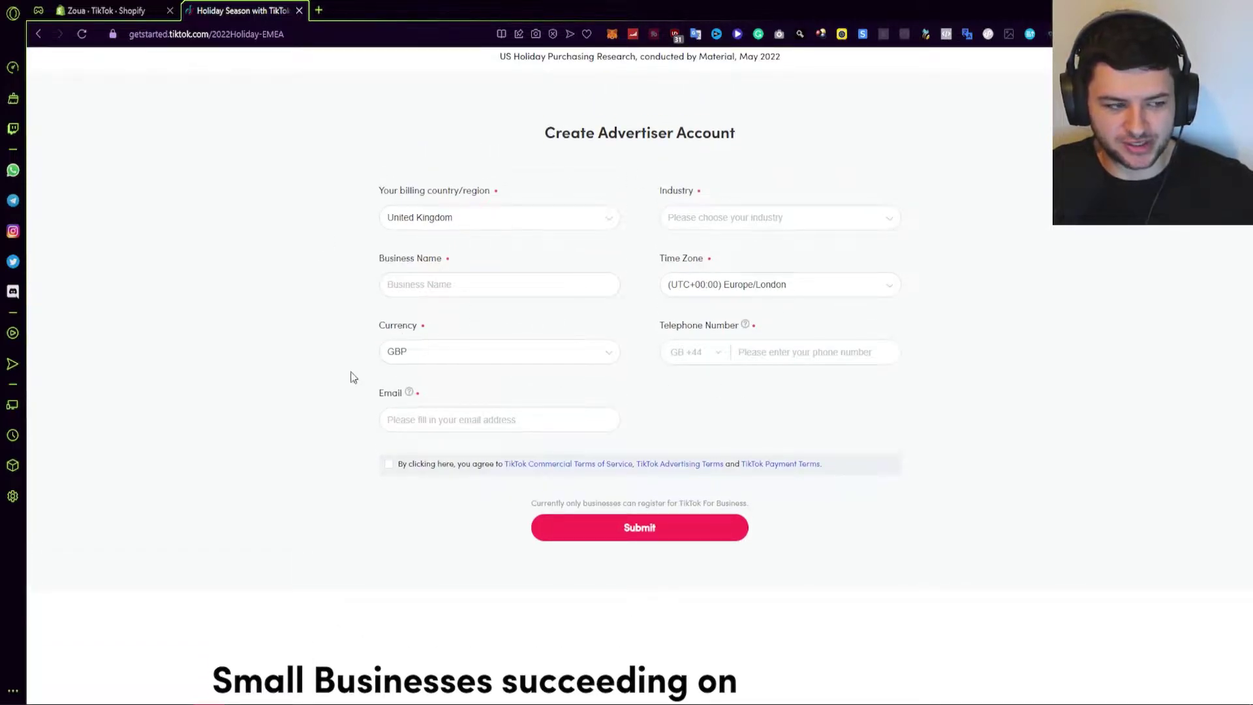
click(522, 279)
click(506, 271)
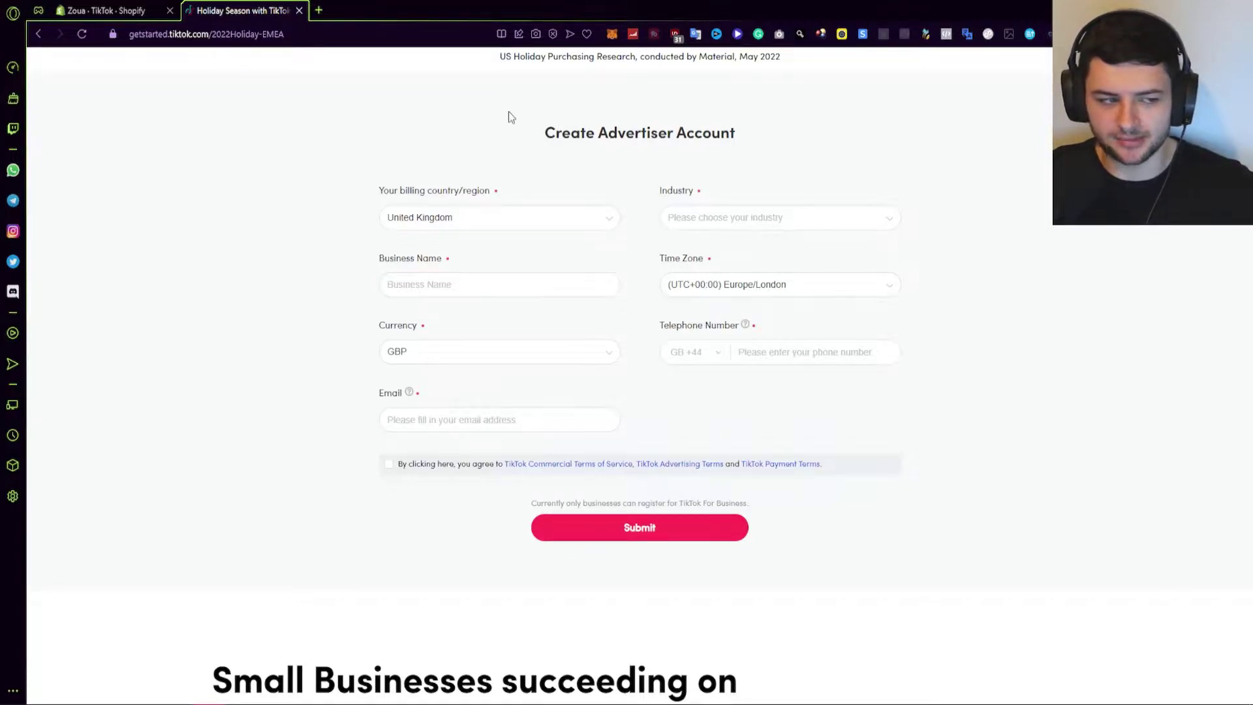
drag(736, 133, 544, 132)
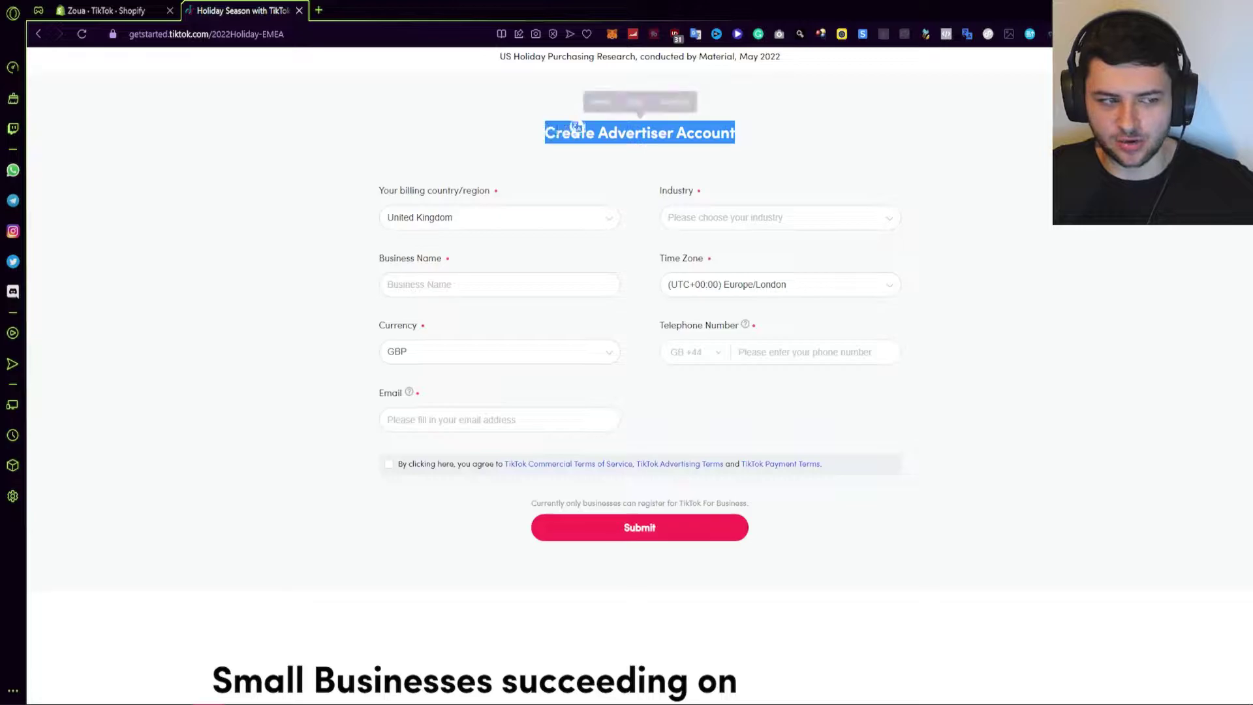
click(566, 130)
click(472, 286)
- Go through the small-business success stories on the holiday page up to the LastMinute.com case
scroll(481, 276, down, 8)
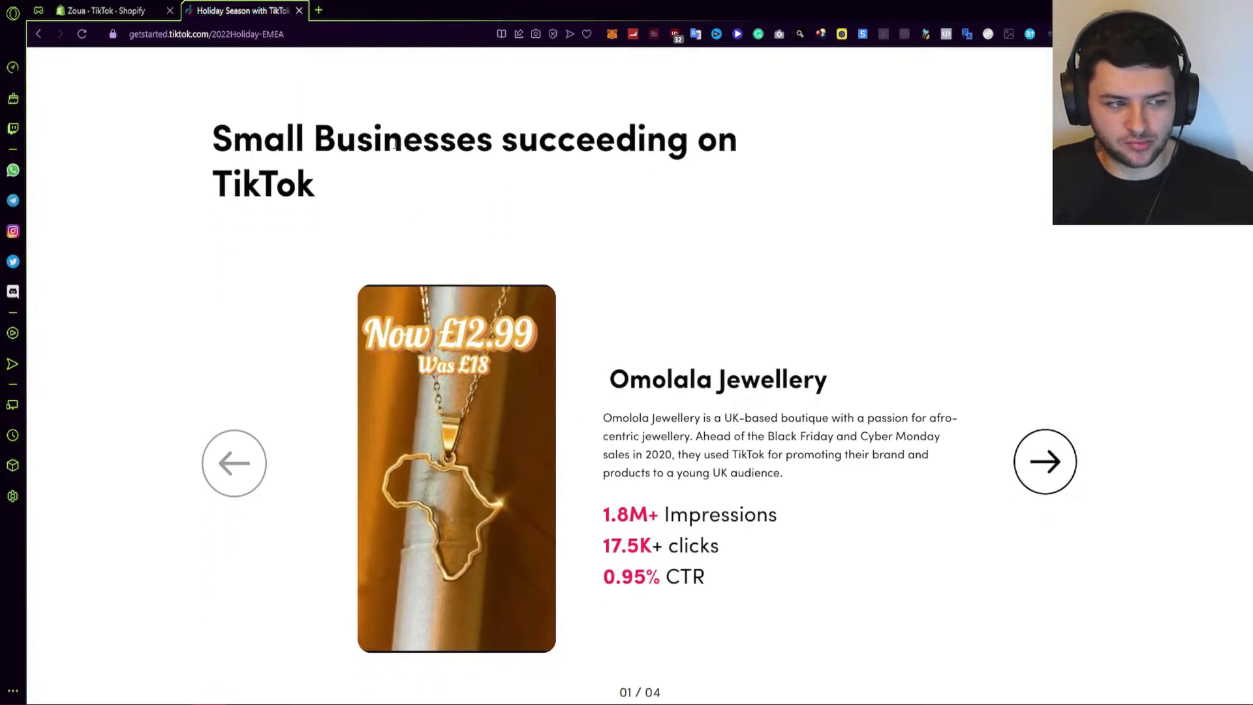
scroll(476, 201, down, 2)
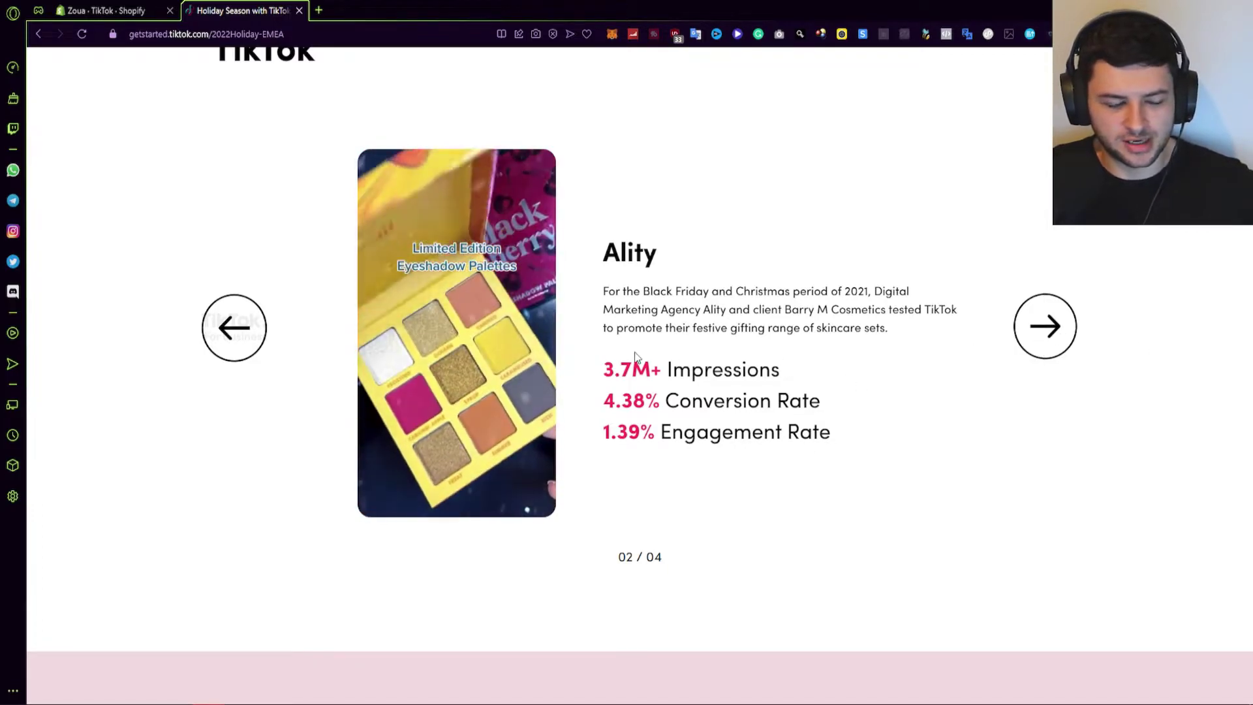
click(1048, 325)
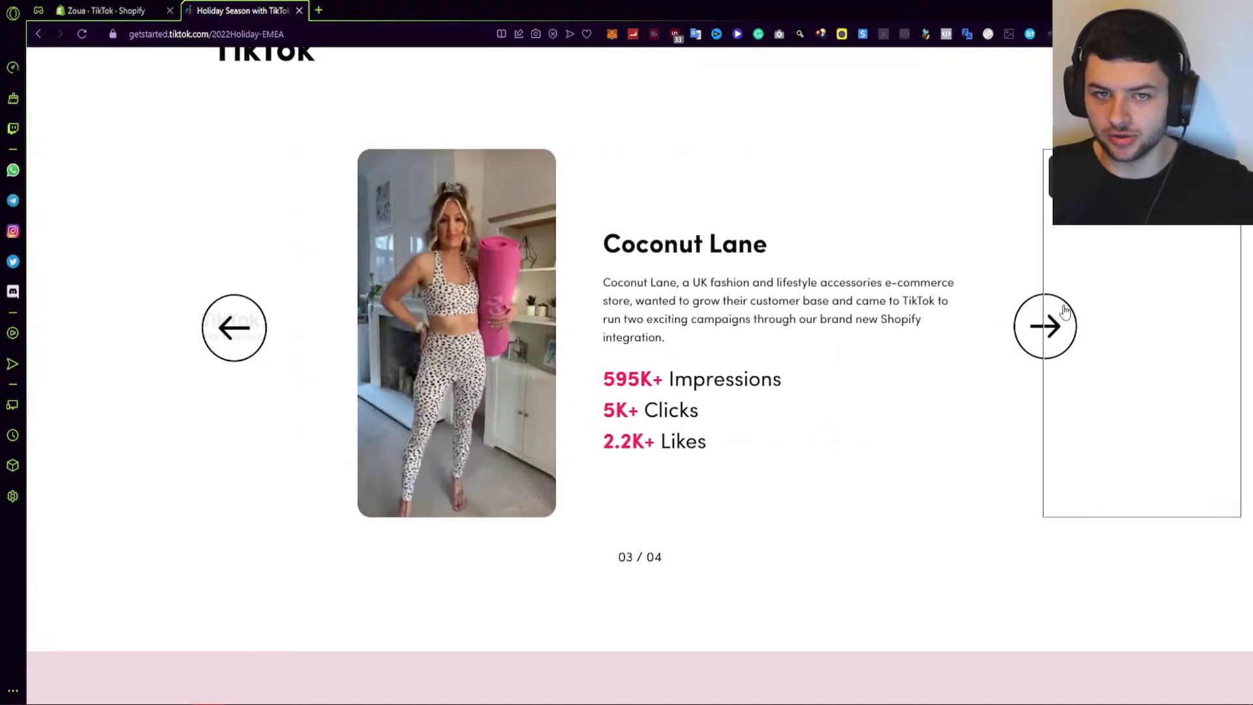
click(1067, 312)
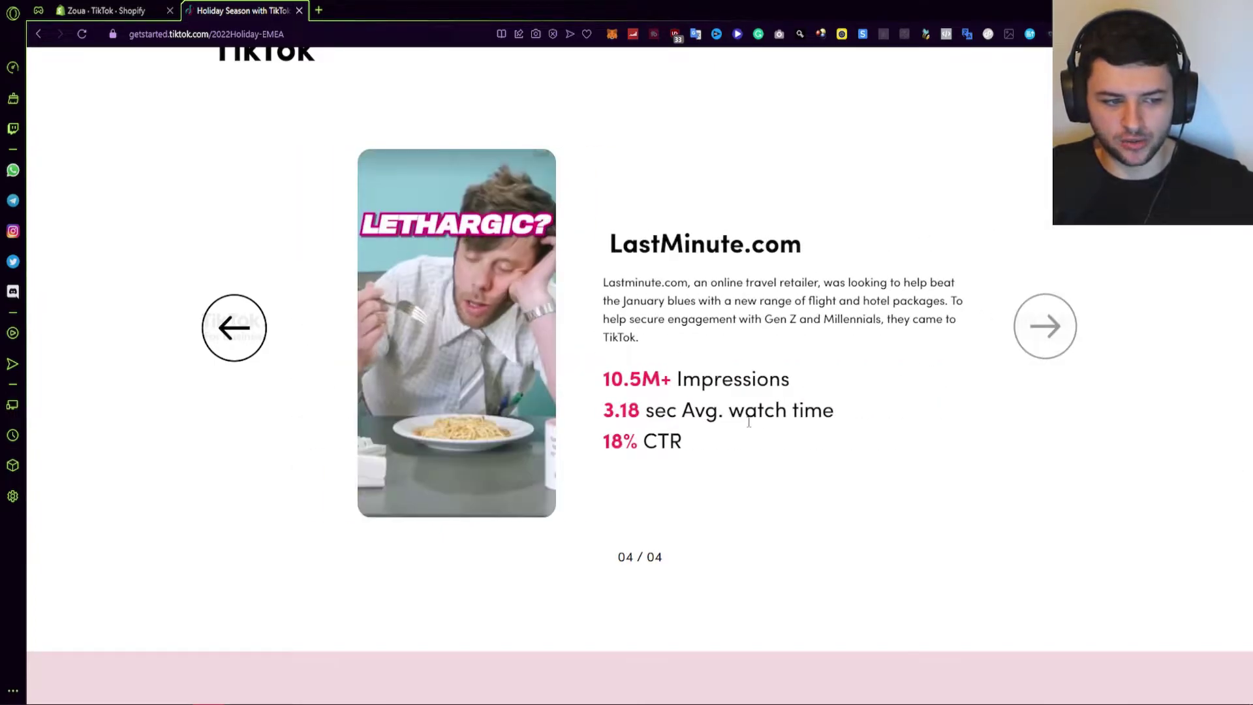
- Examine the three Pixel stages: Create & Install Pixel, Setup Events, and Download TT Pixel Helper and verify setup
scroll(822, 350, down, 9)
scroll(604, 173, down, 7)
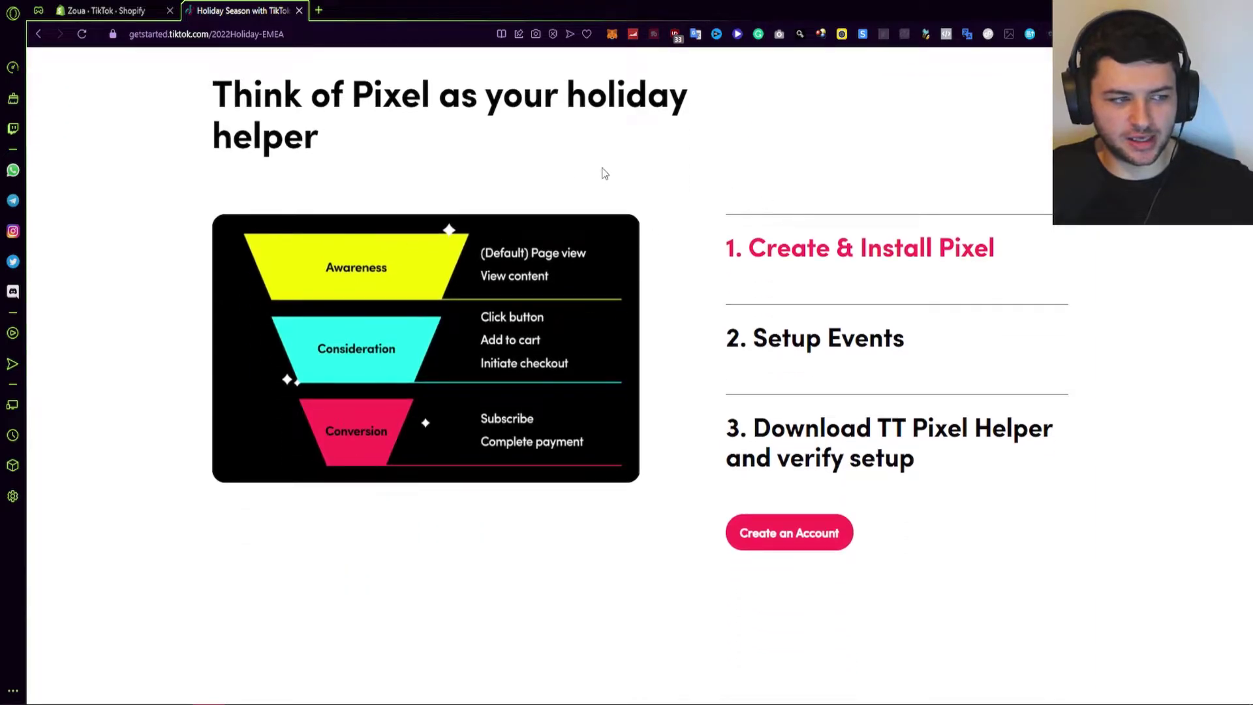
scroll(604, 173, up, 1)
click(844, 408)
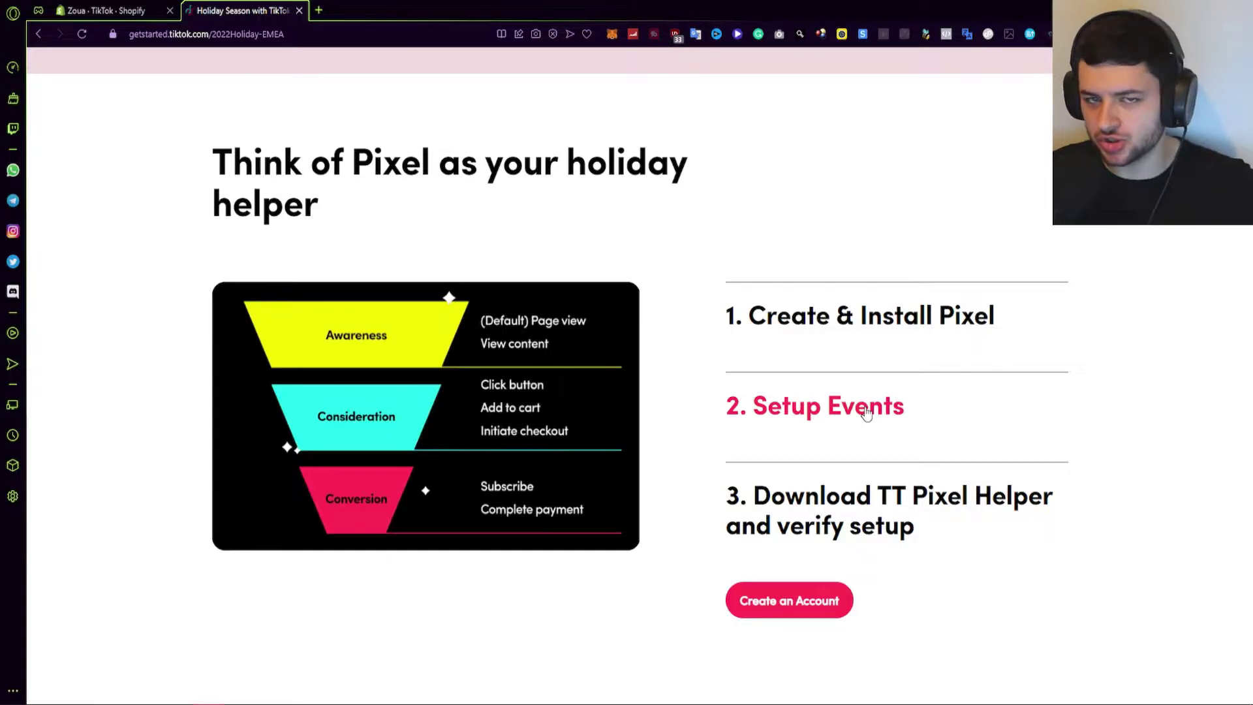
click(859, 312)
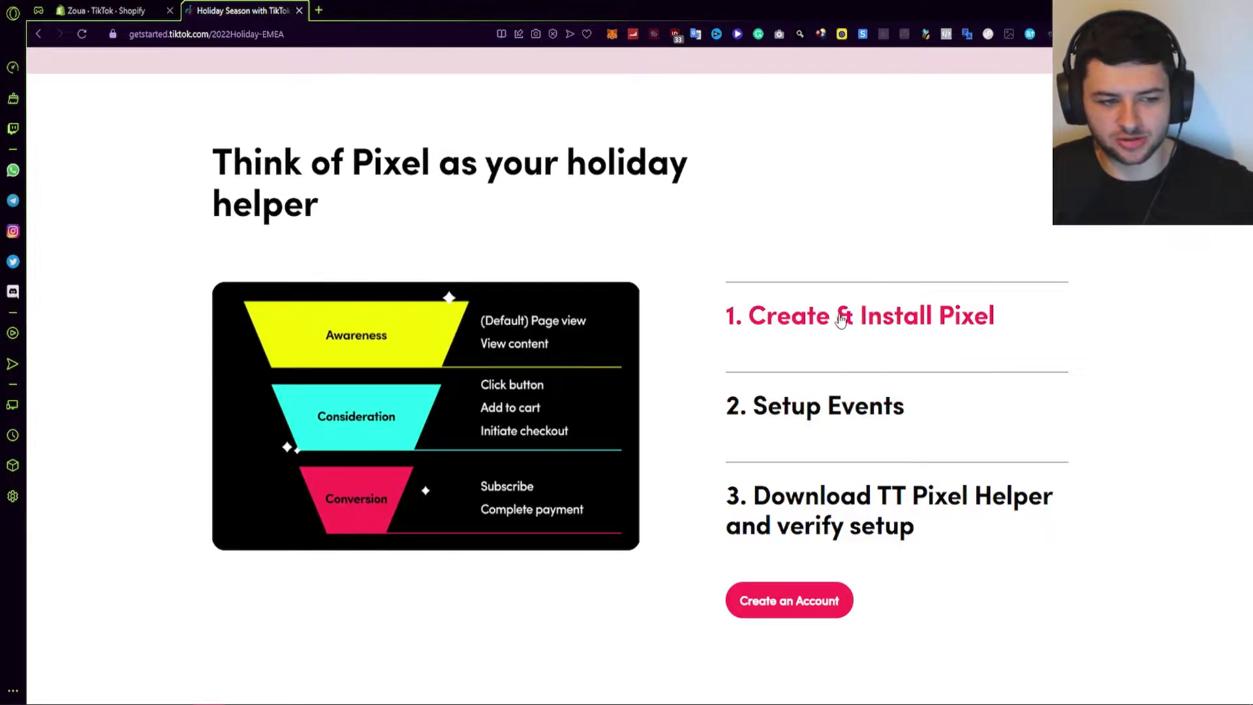
click(836, 410)
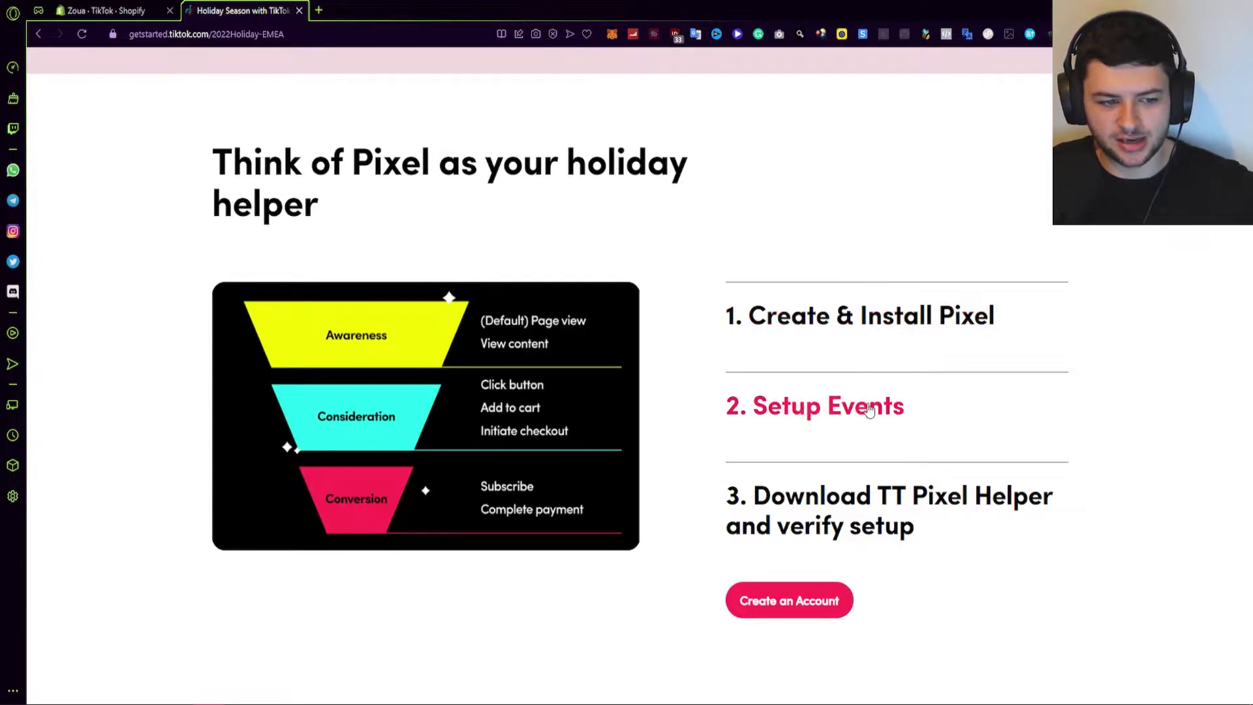
click(787, 504)
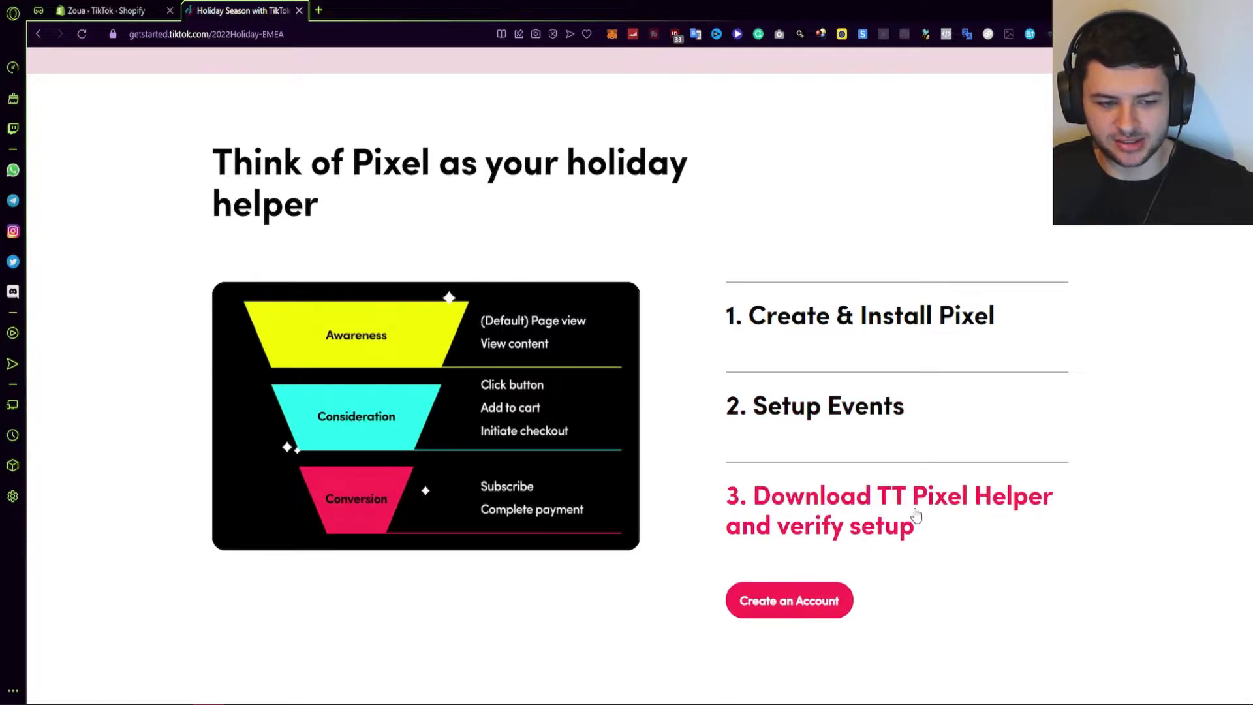
- Review the holiday calendar dates and the 12-week Holiday Checklist on the advertising page
scroll(534, 432, down, 1)
scroll(534, 432, down, 13)
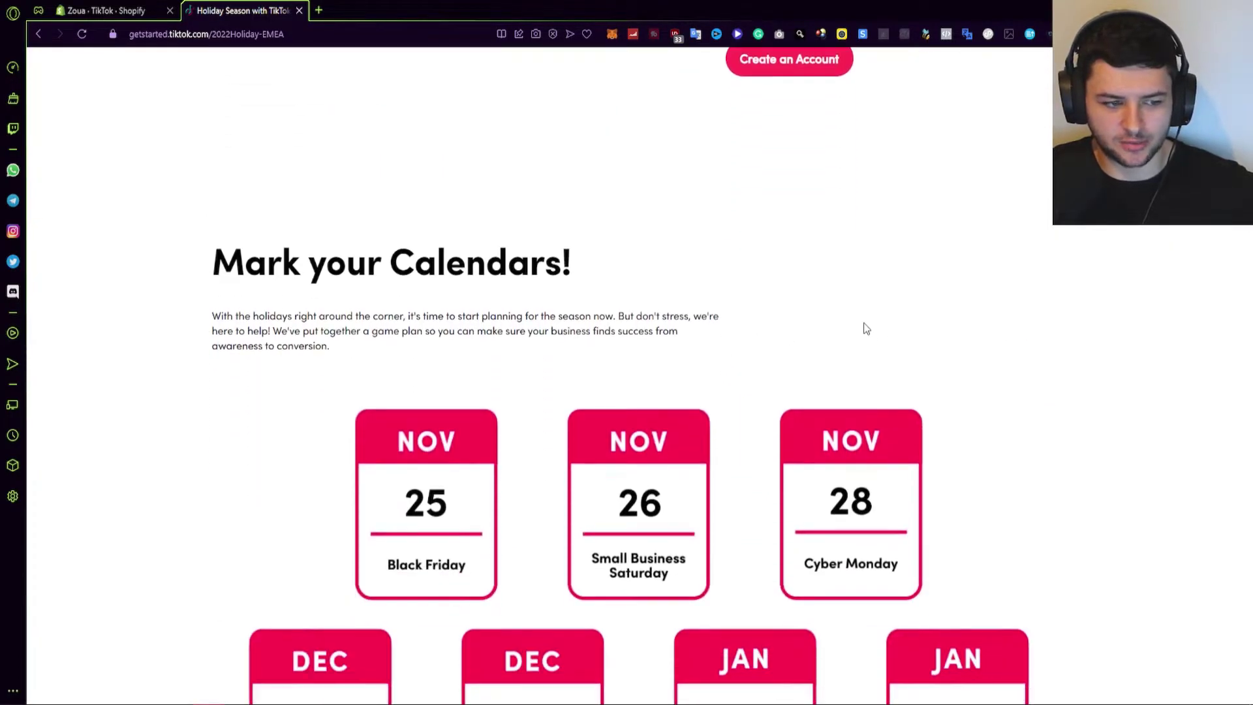
scroll(581, 321, down, 4)
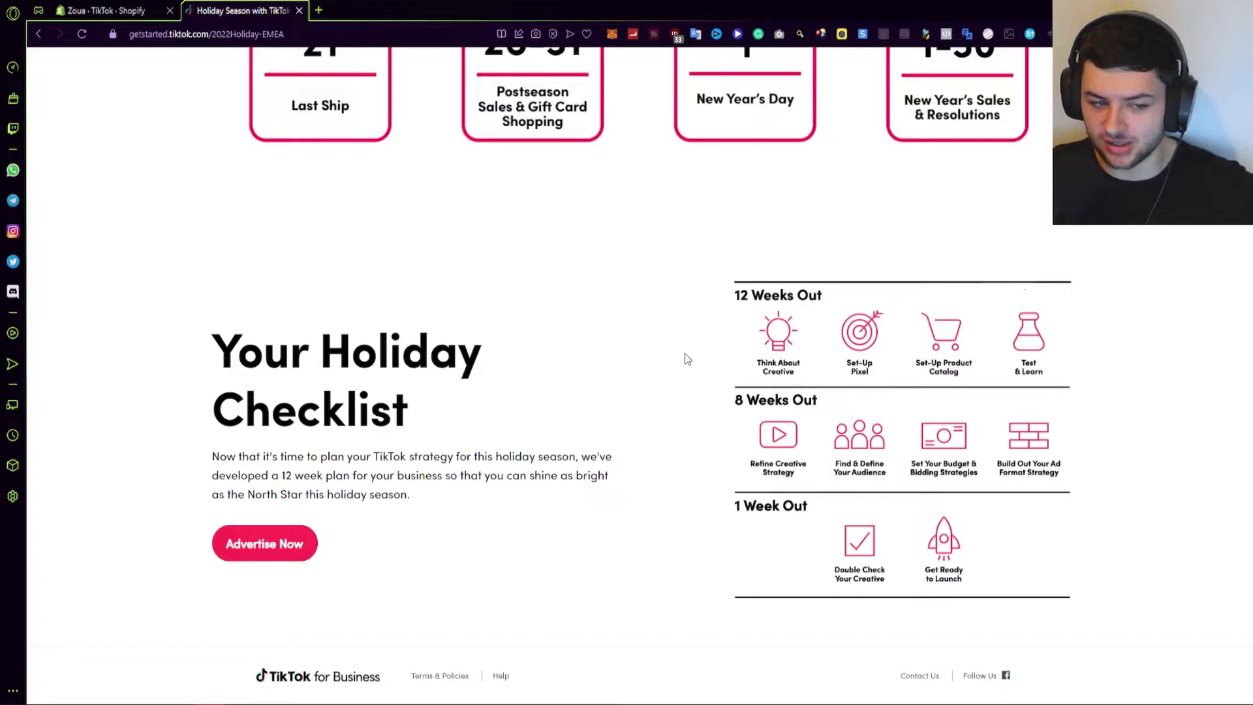
- Check the Shopify TikTok channel page, and revisit the Create Advertiser Account form on the holiday page
key(ctrl+shift+Tab)
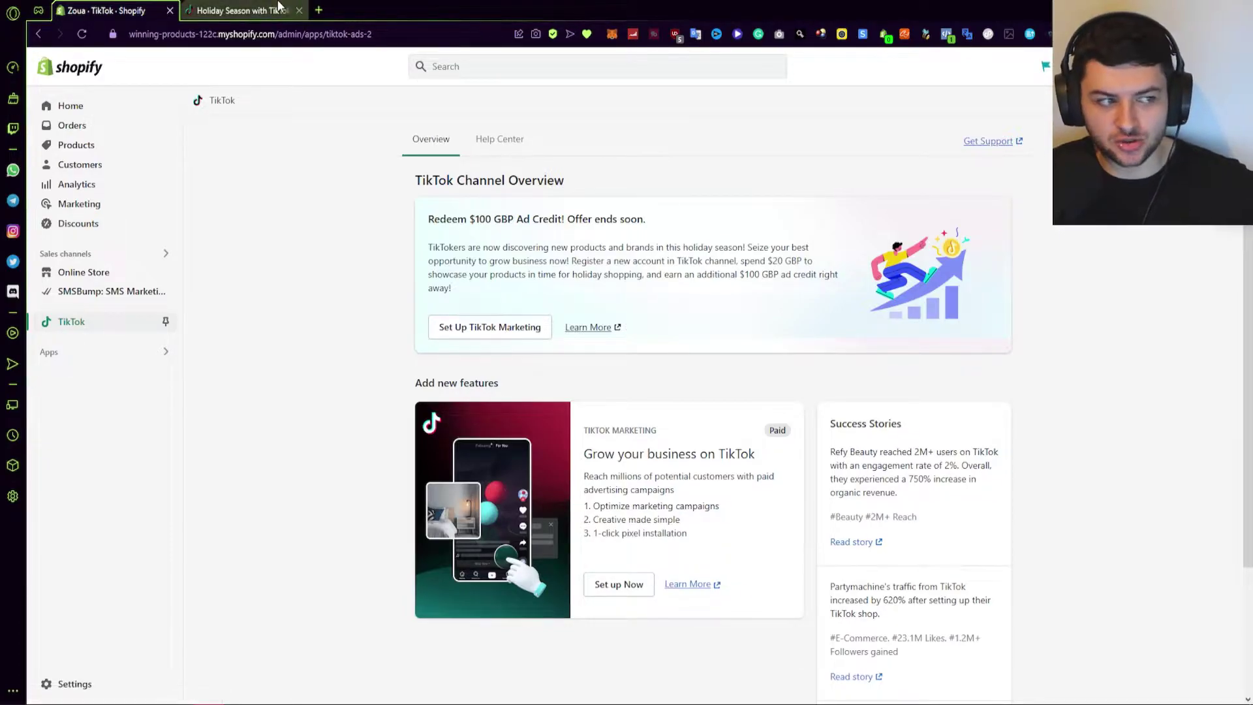
click(242, 10)
scroll(607, 454, up, 10)
scroll(788, 454, up, 10)
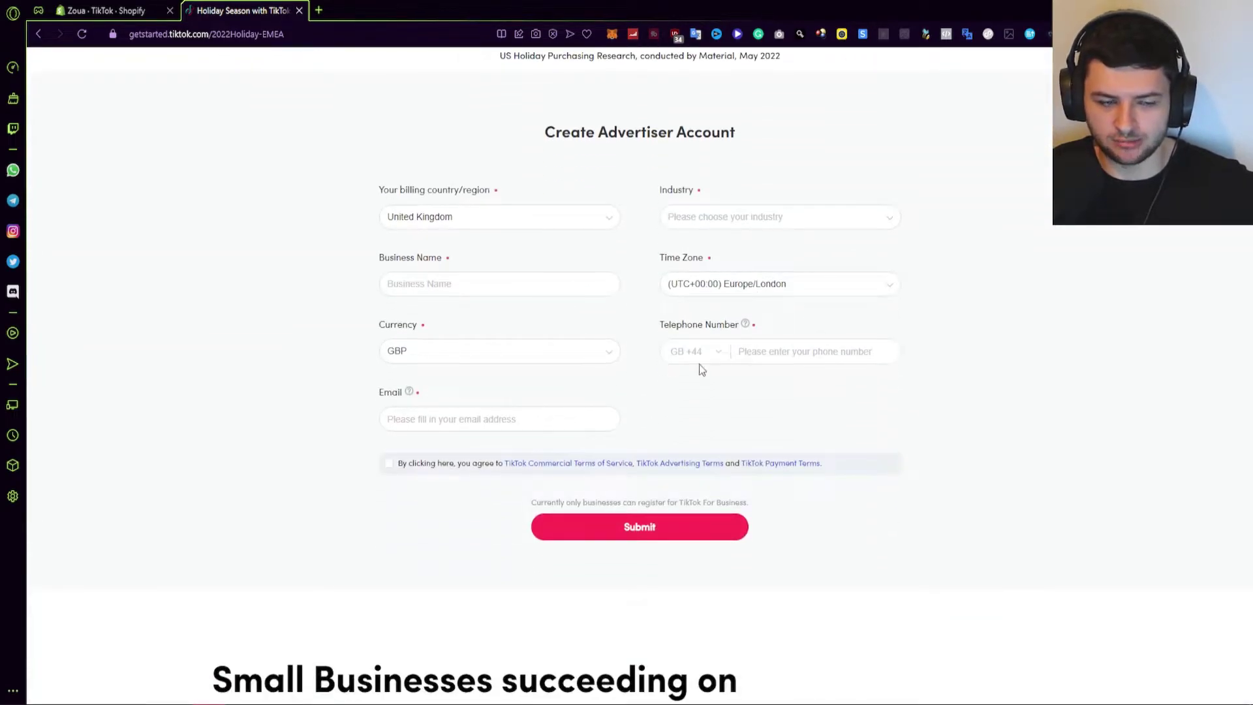
- Switch to the Shopify admin, pin the TikTok channel to the navigation, and search the apps for "tiktok"
click(105, 11)
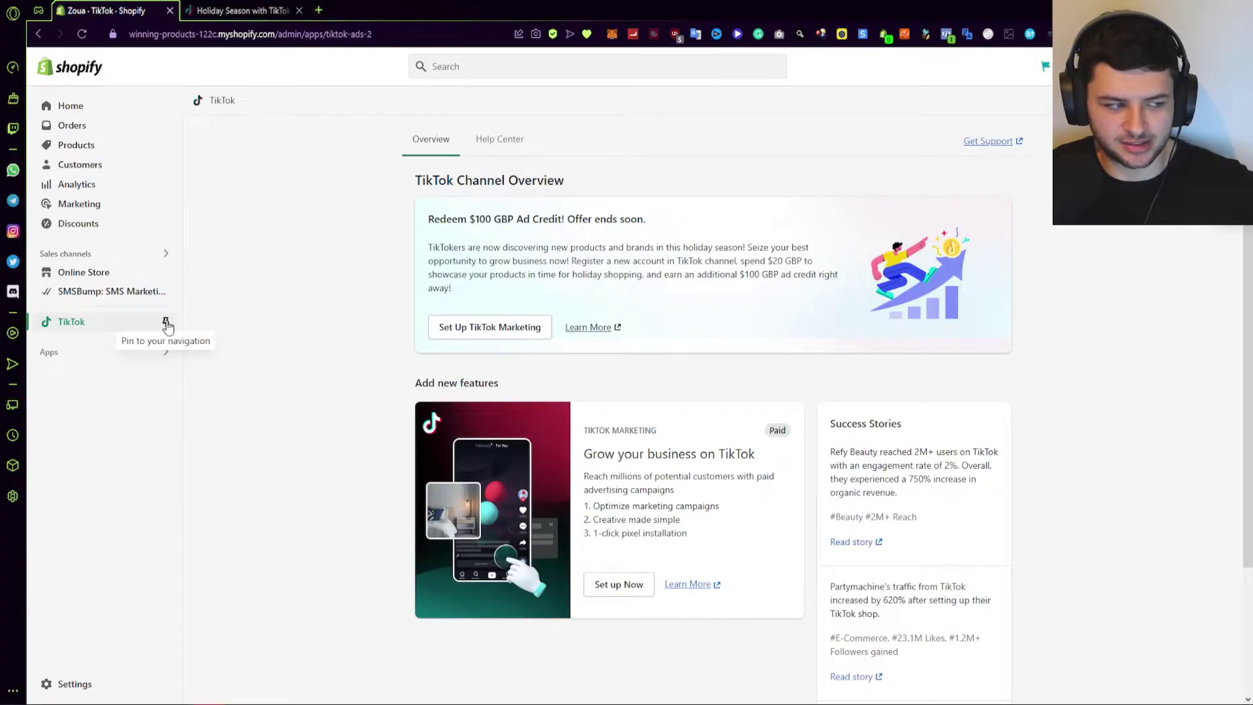
click(167, 323)
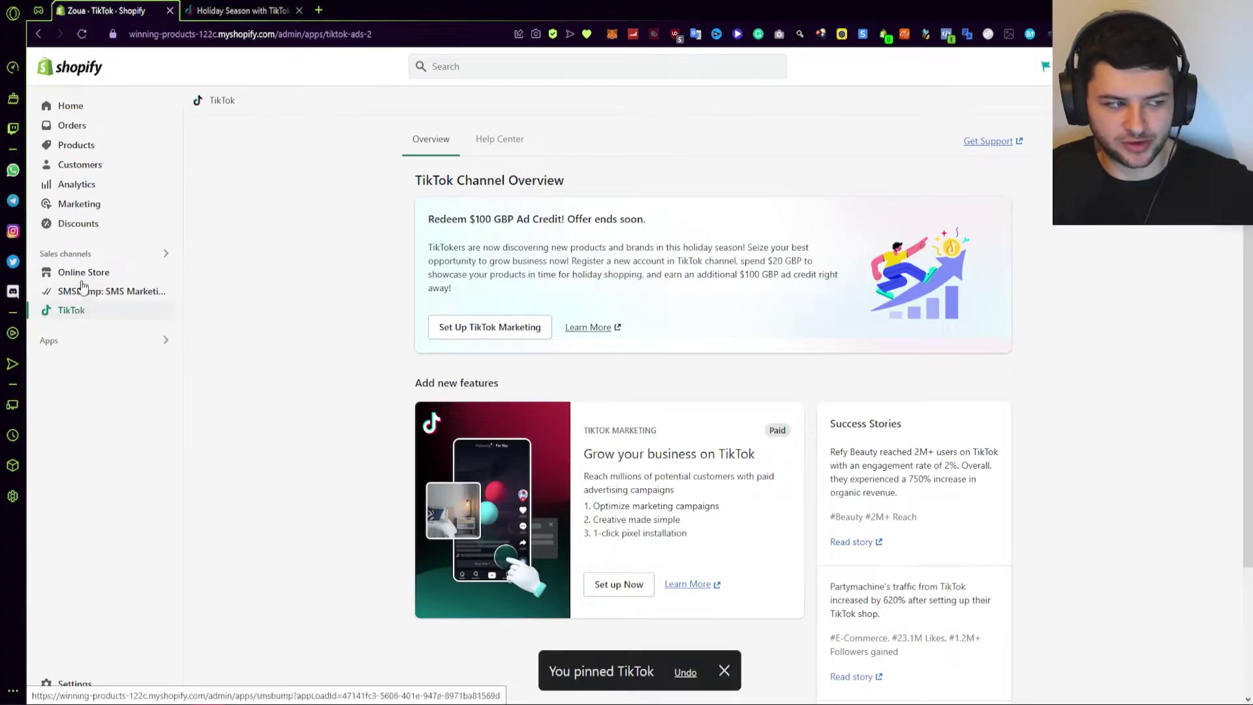
click(128, 341)
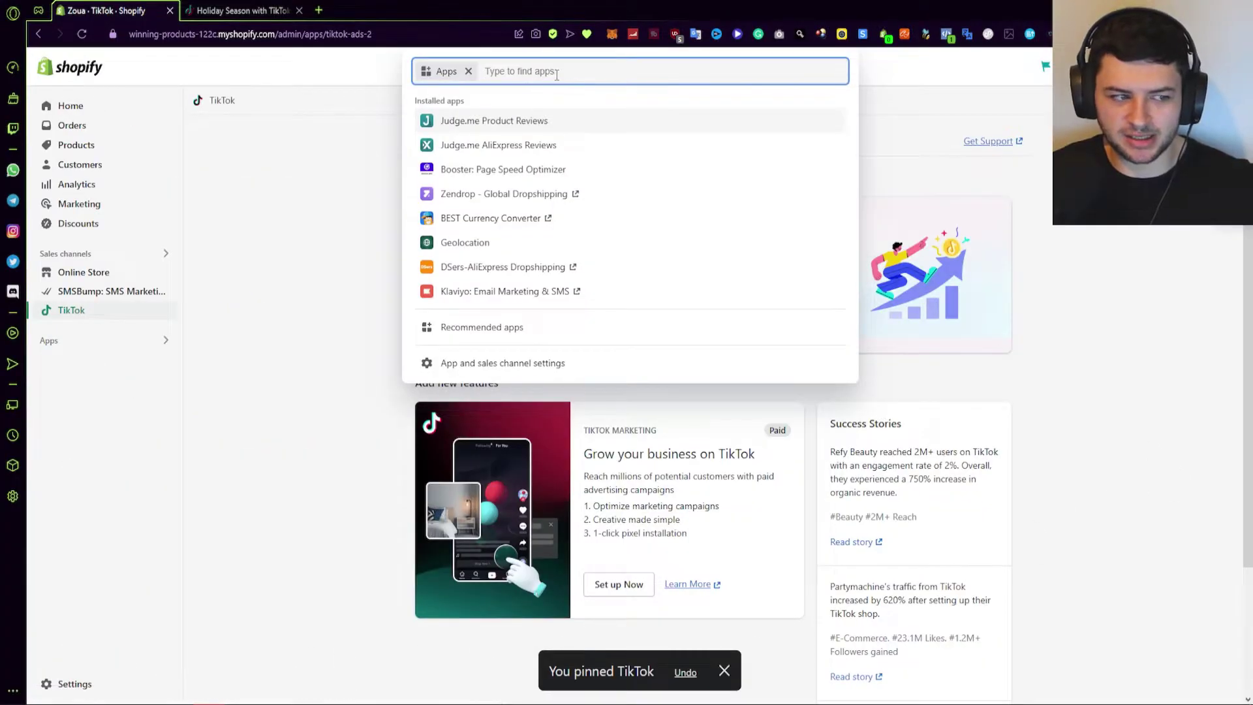
text(tiktok)
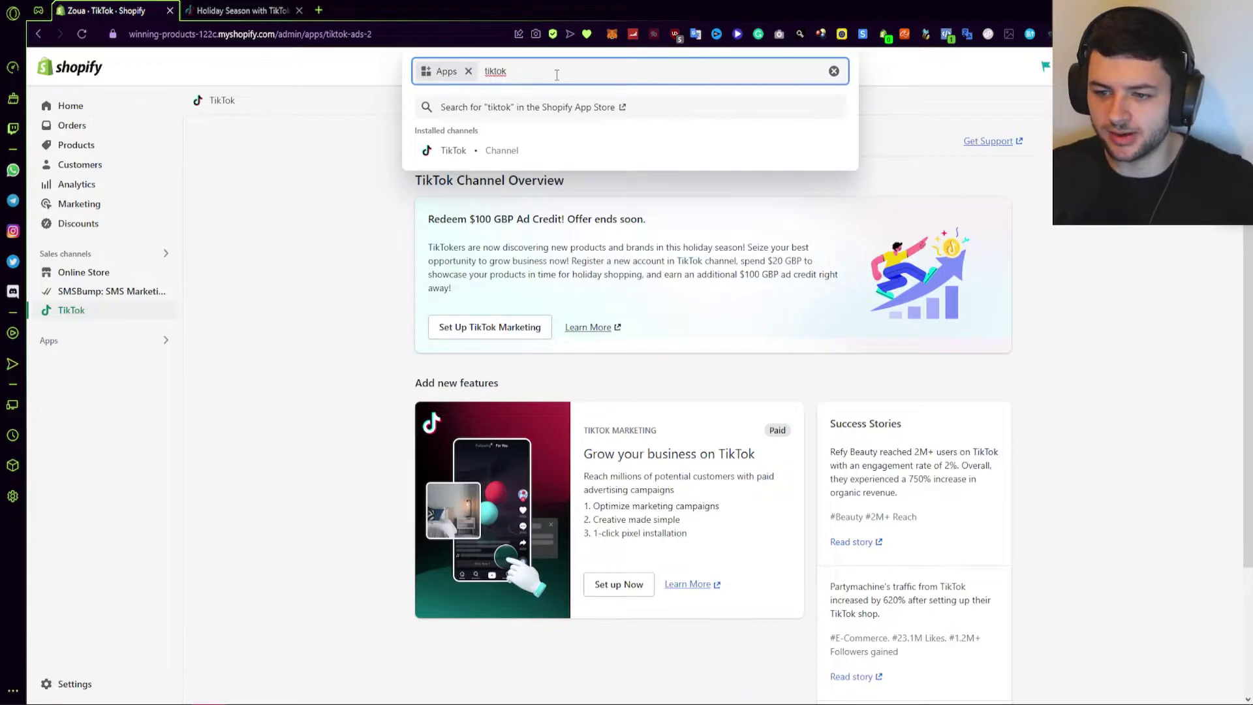
- Search the Shopify App Store for "tiktok" and examine the listing of the TikTok app by TikTok
key(Return)
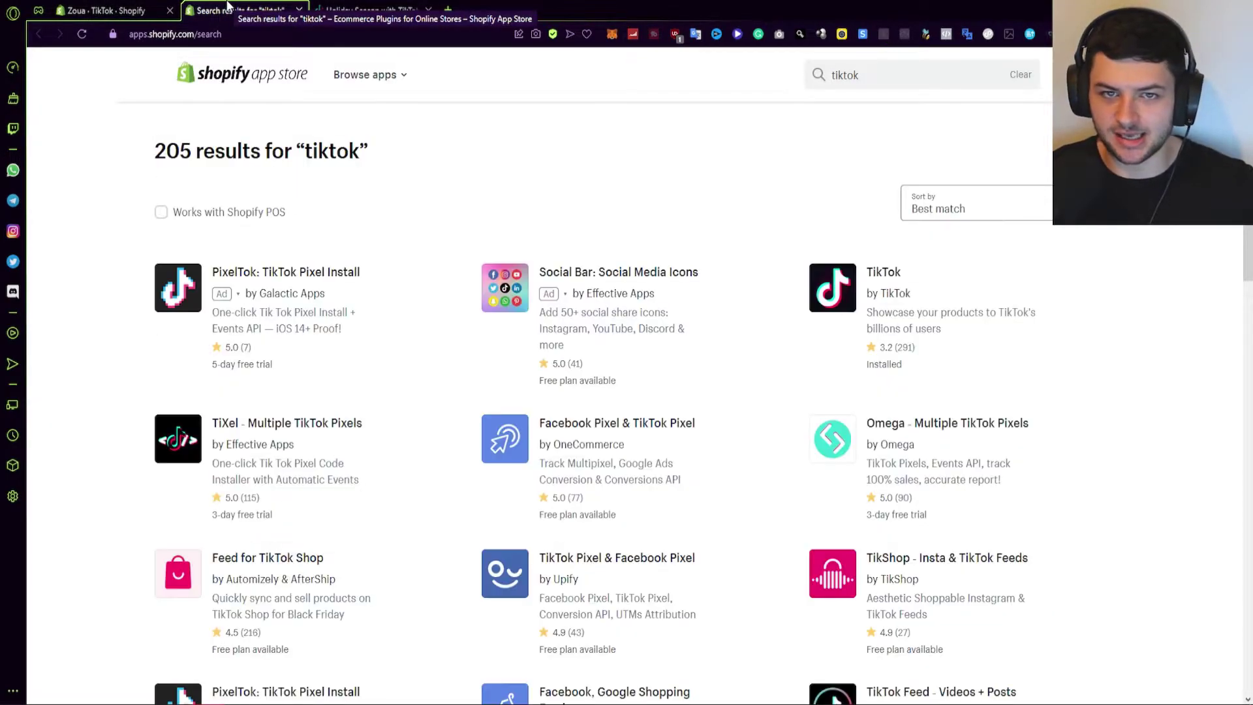
scroll(346, 215, down, 2)
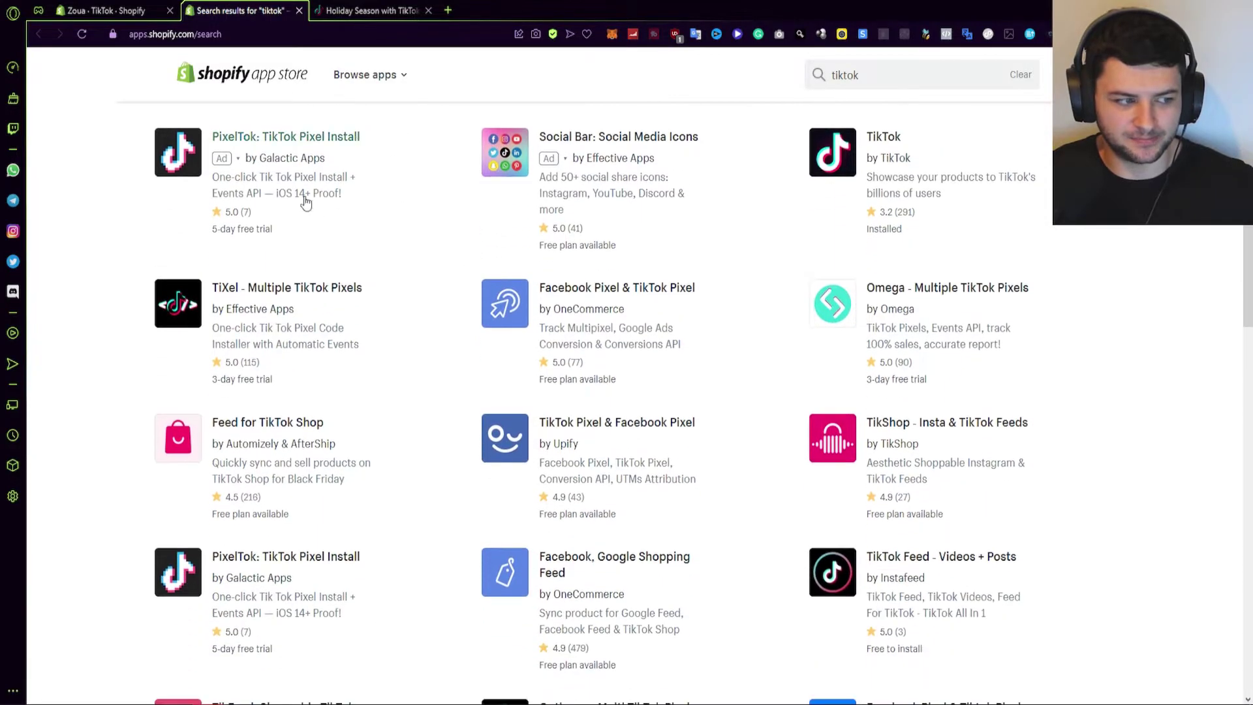
scroll(899, 205, up, 1)
click(258, 411)
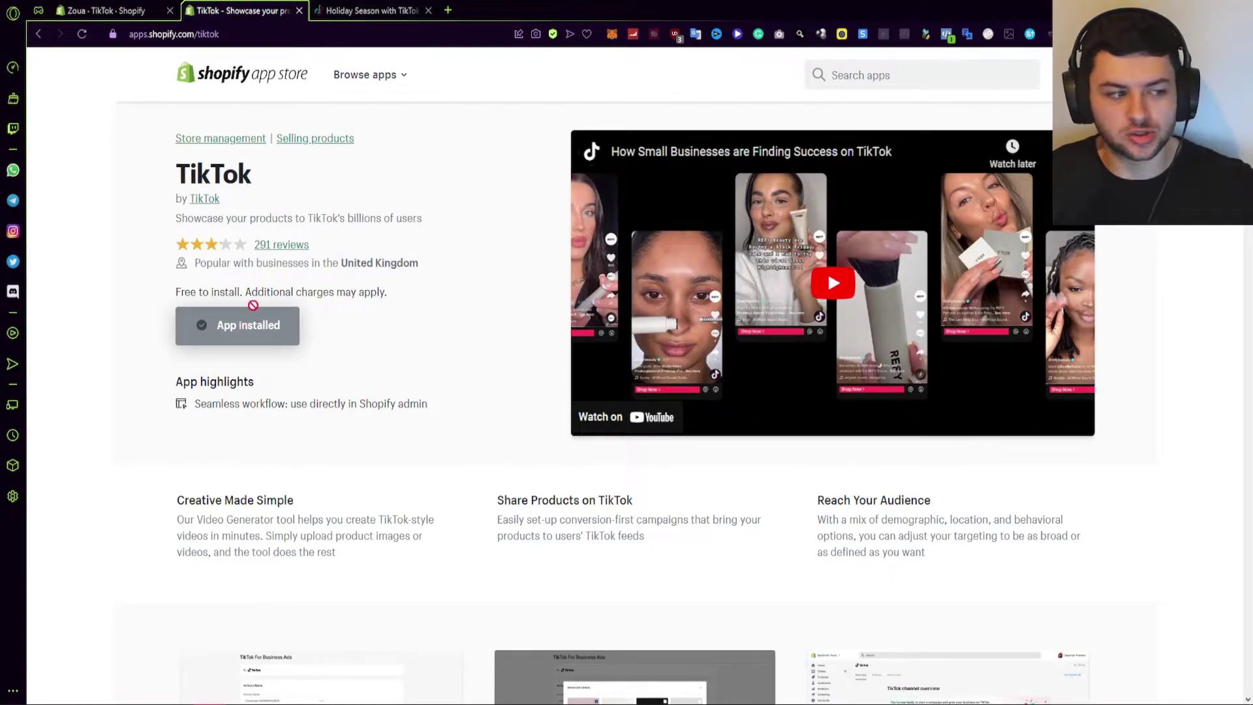
scroll(716, 320, down, 2)
- Return to the Shopify admin, start the TikTok Marketing setup, and connect the TikTok For Business account to Shopify
click(105, 10)
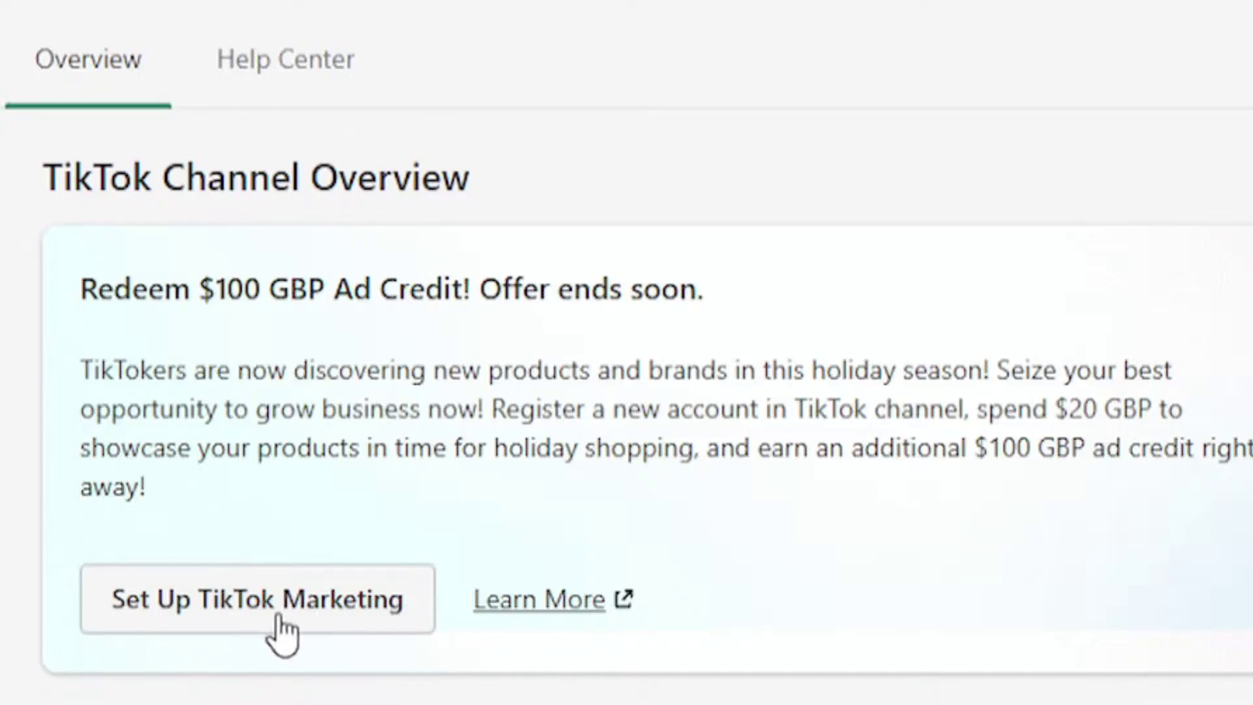
click(341, 603)
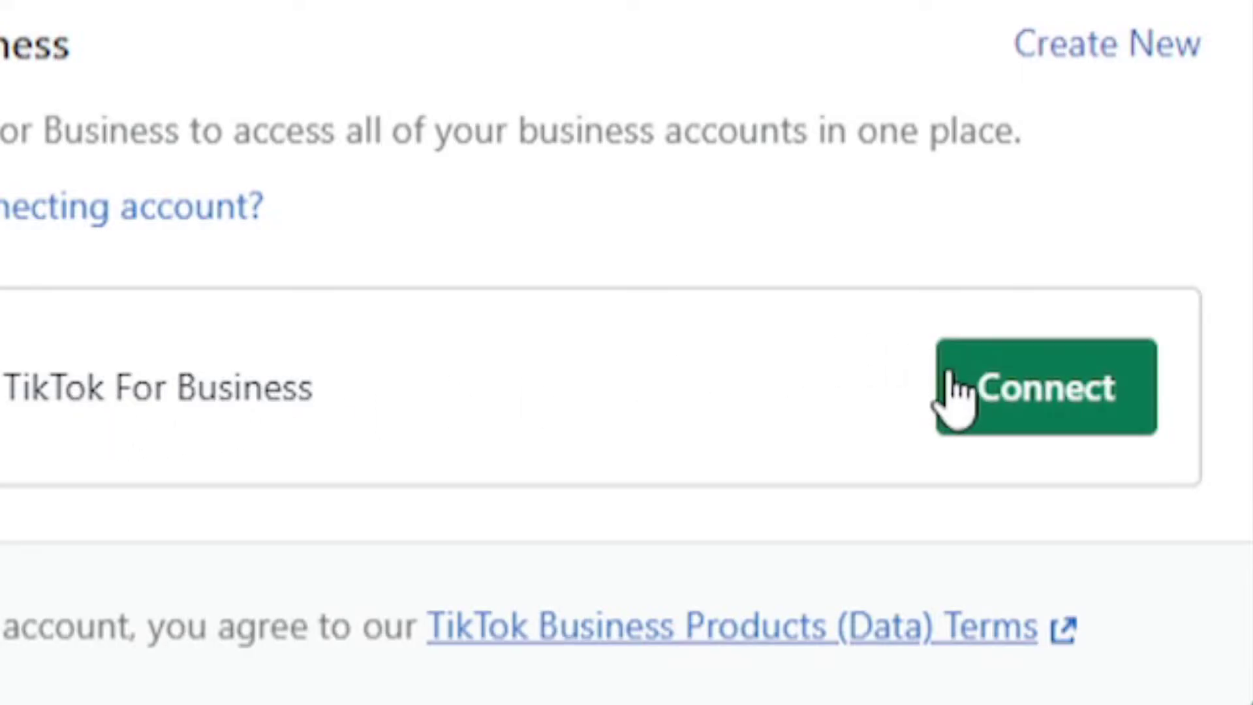
click(847, 274)
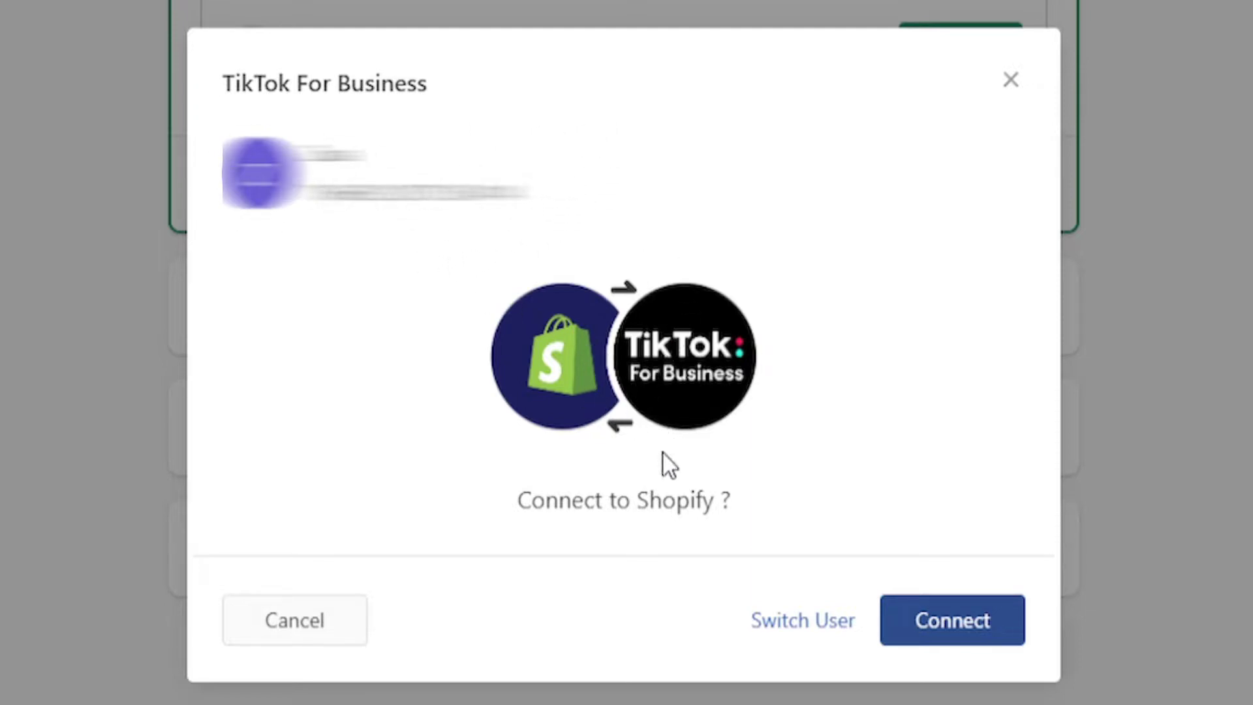
click(949, 619)
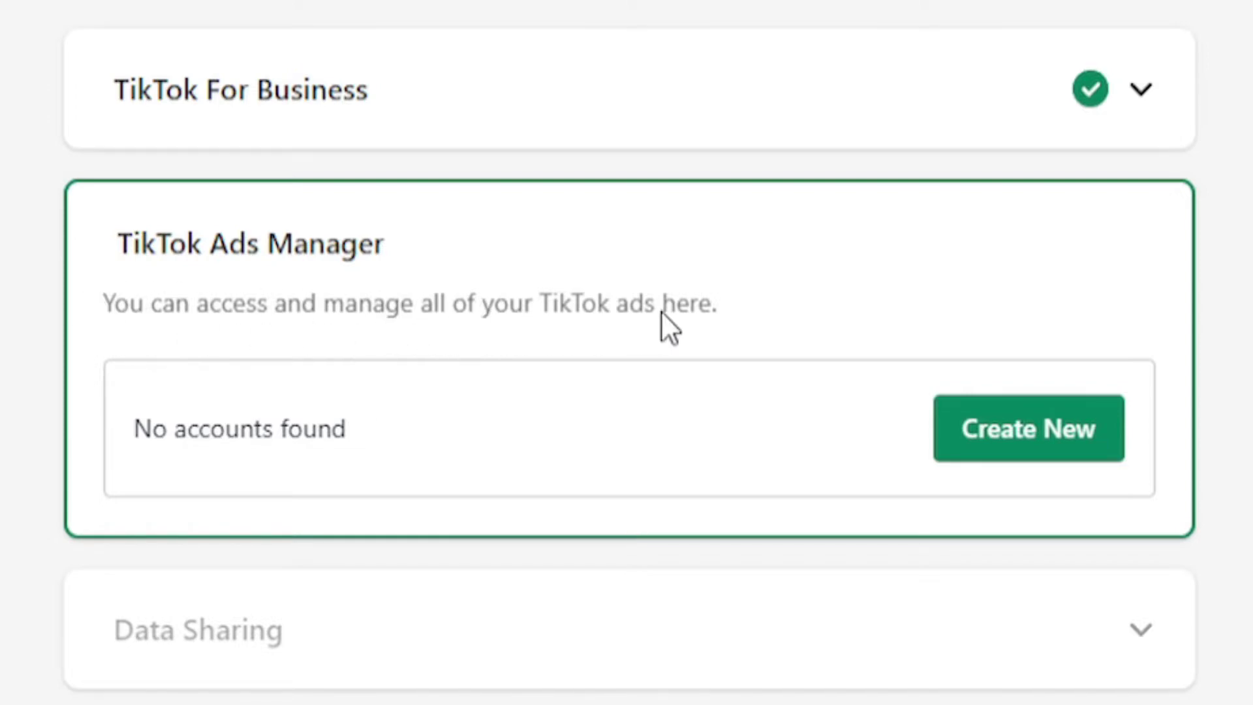
- Start a new TikTok Ads Manager account and replace its business name with Zoua
click(998, 454)
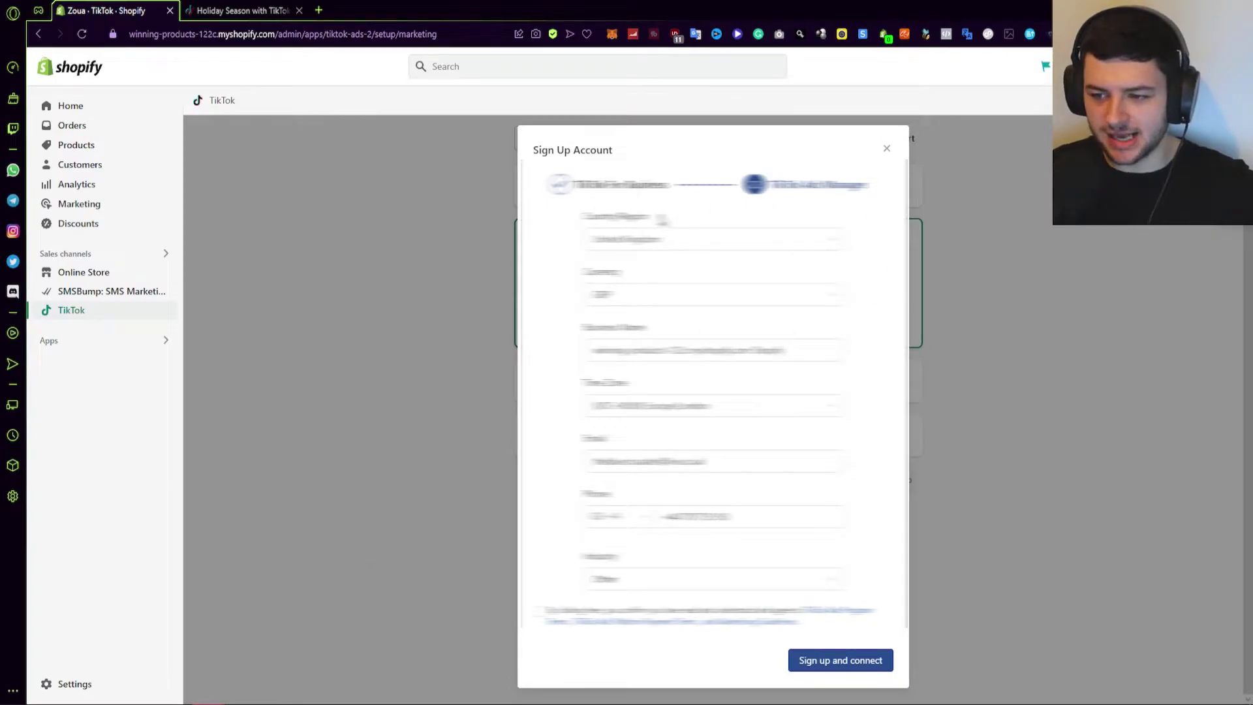
click(617, 243)
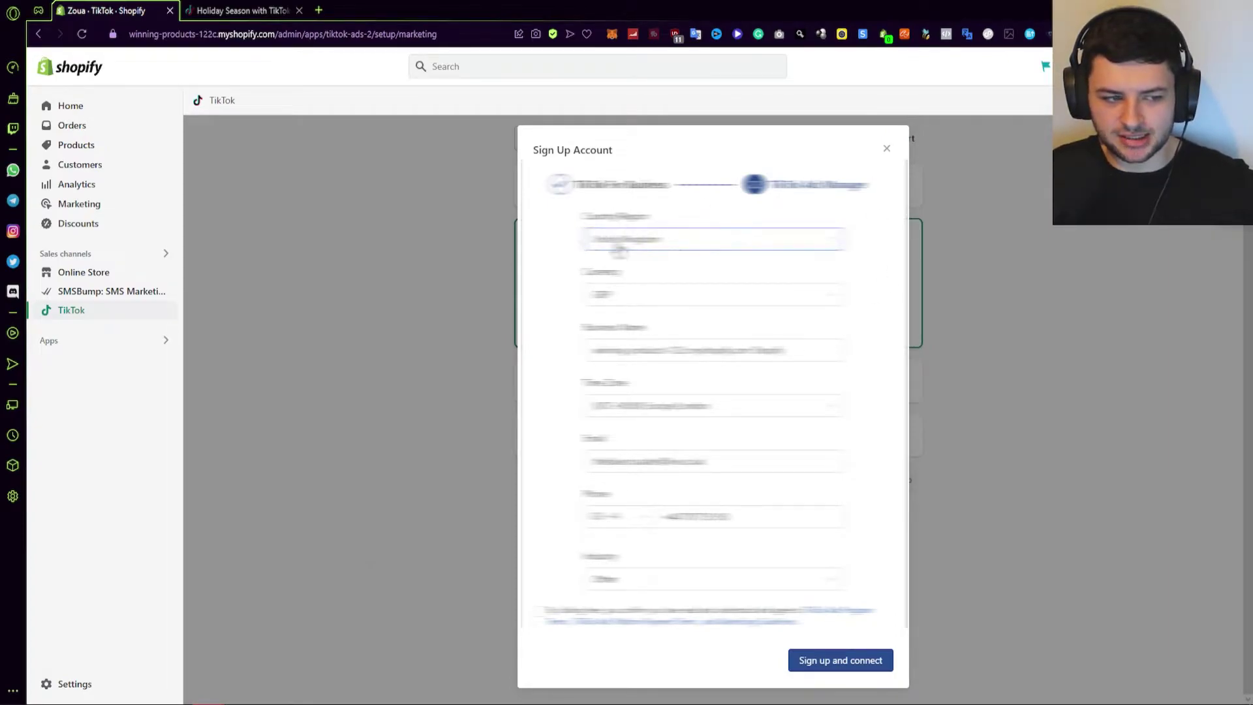
click(603, 293)
click(788, 351)
drag(790, 350, 569, 365)
click(574, 363)
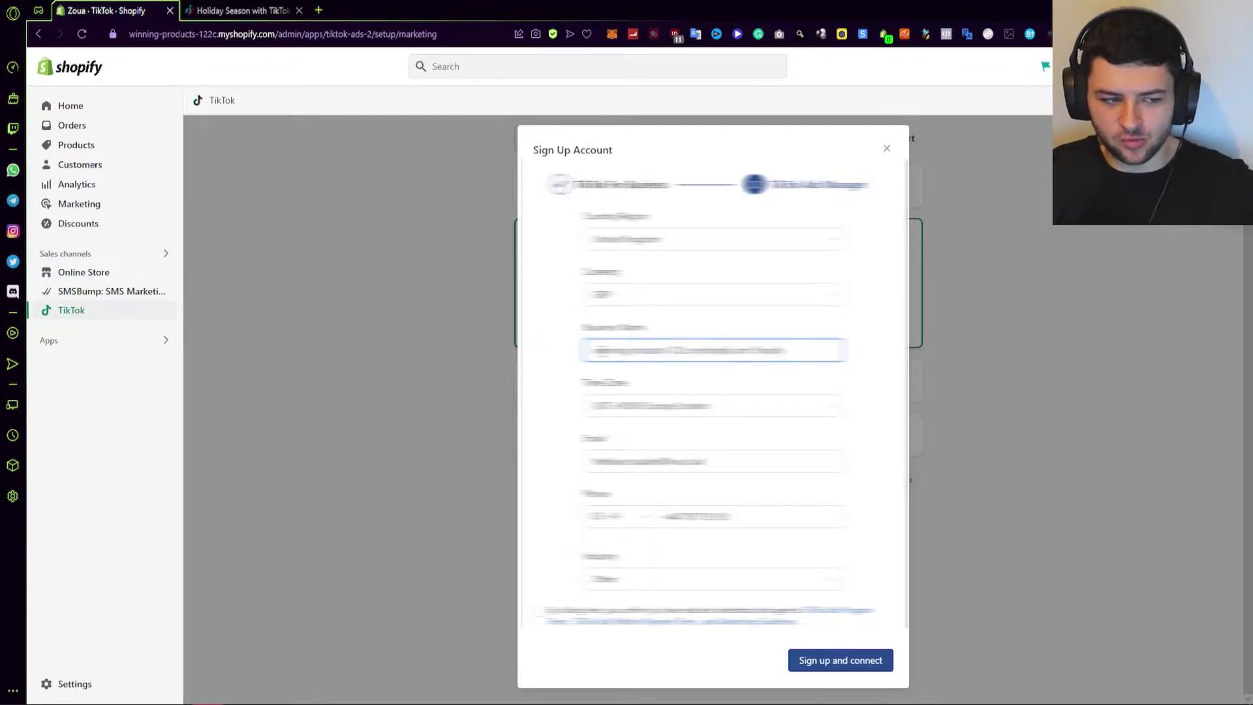
key(ctrl+a)
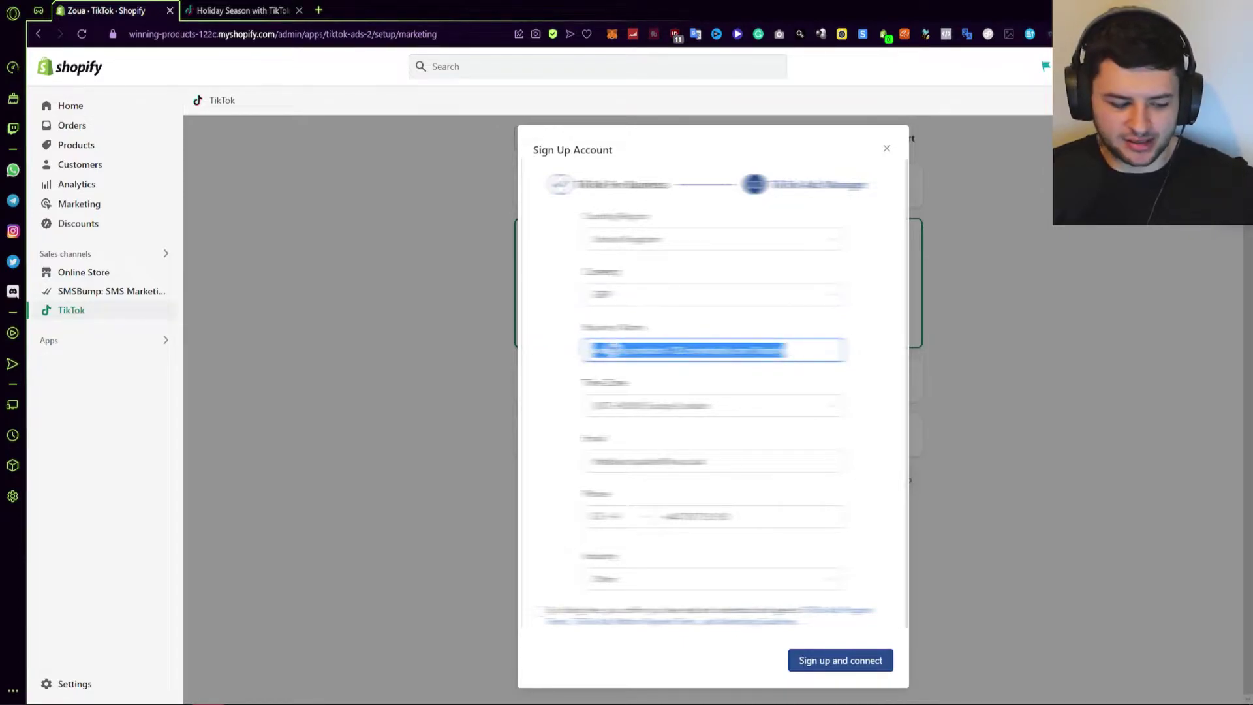
text(Zoua)
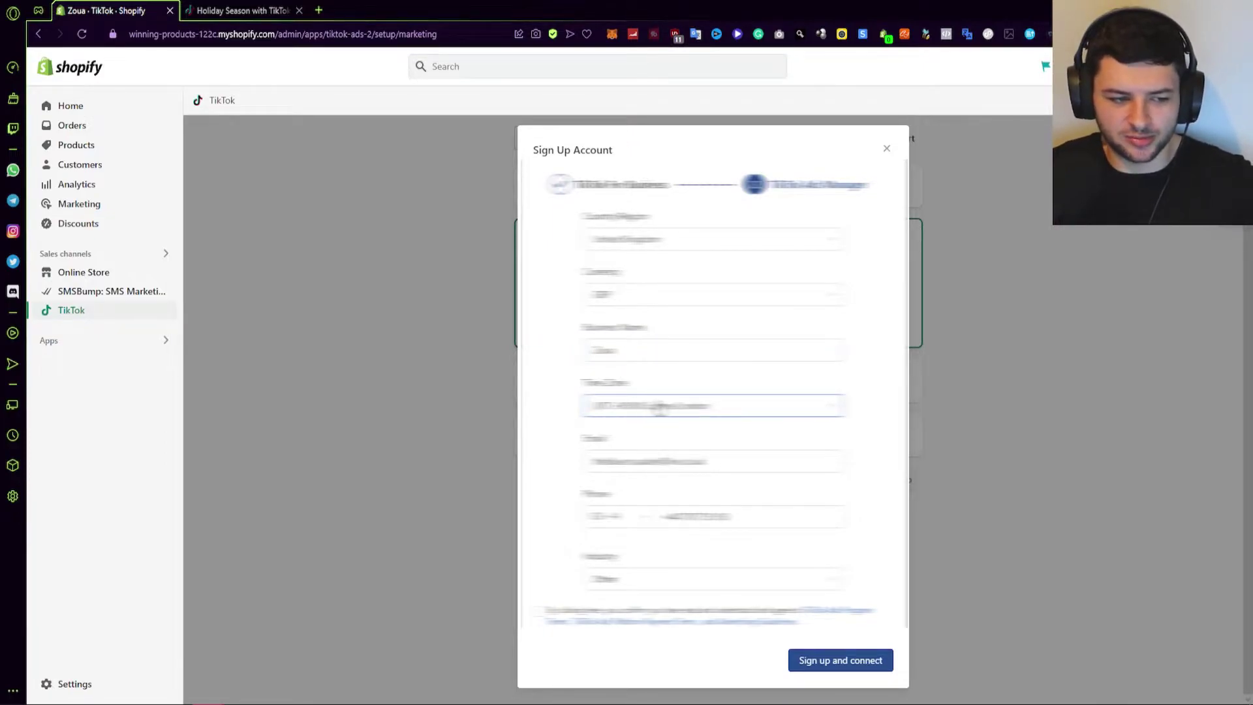
- Check the contact fields of the new Ads Manager account and choose its industry subcategory
click(735, 462)
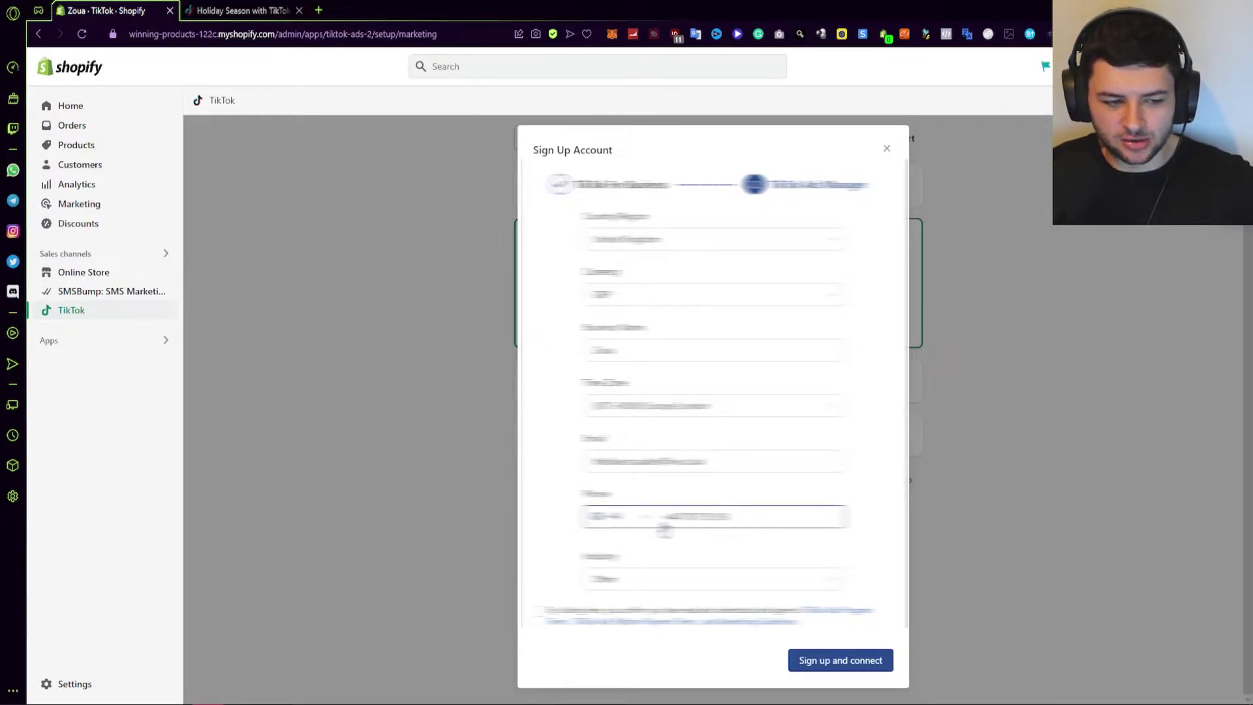
click(611, 574)
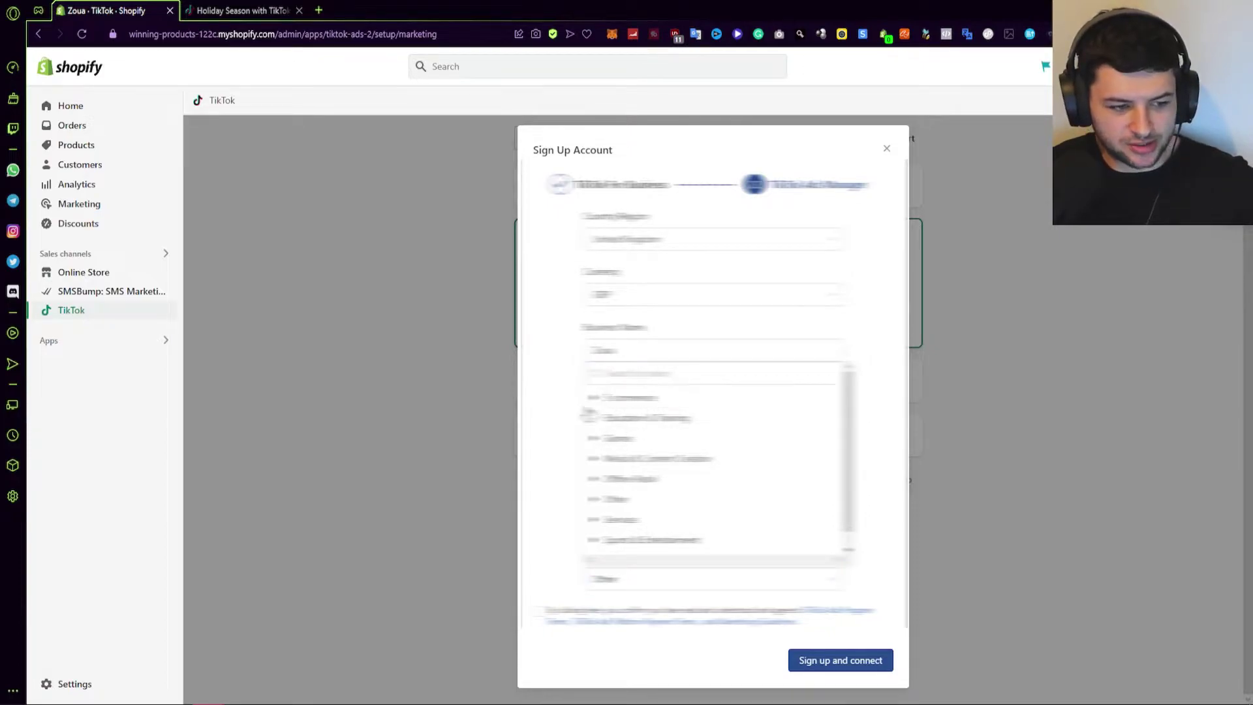
click(592, 398)
scroll(653, 427, down, 2)
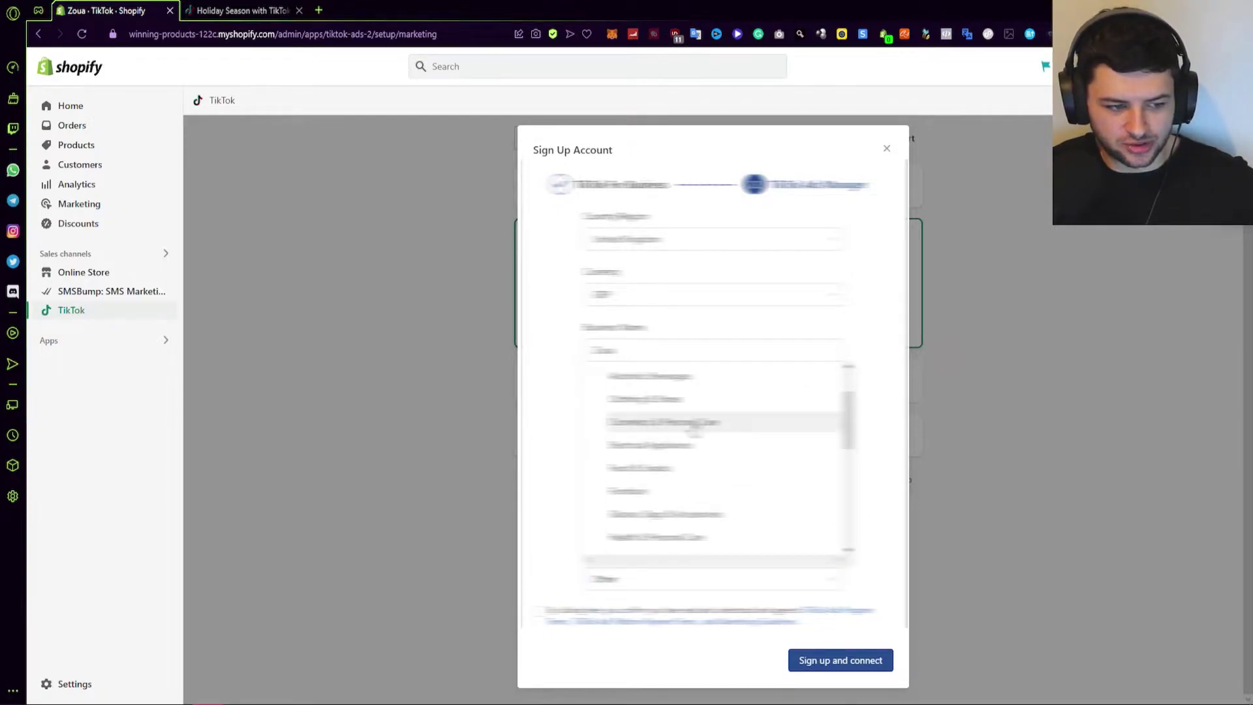
click(643, 428)
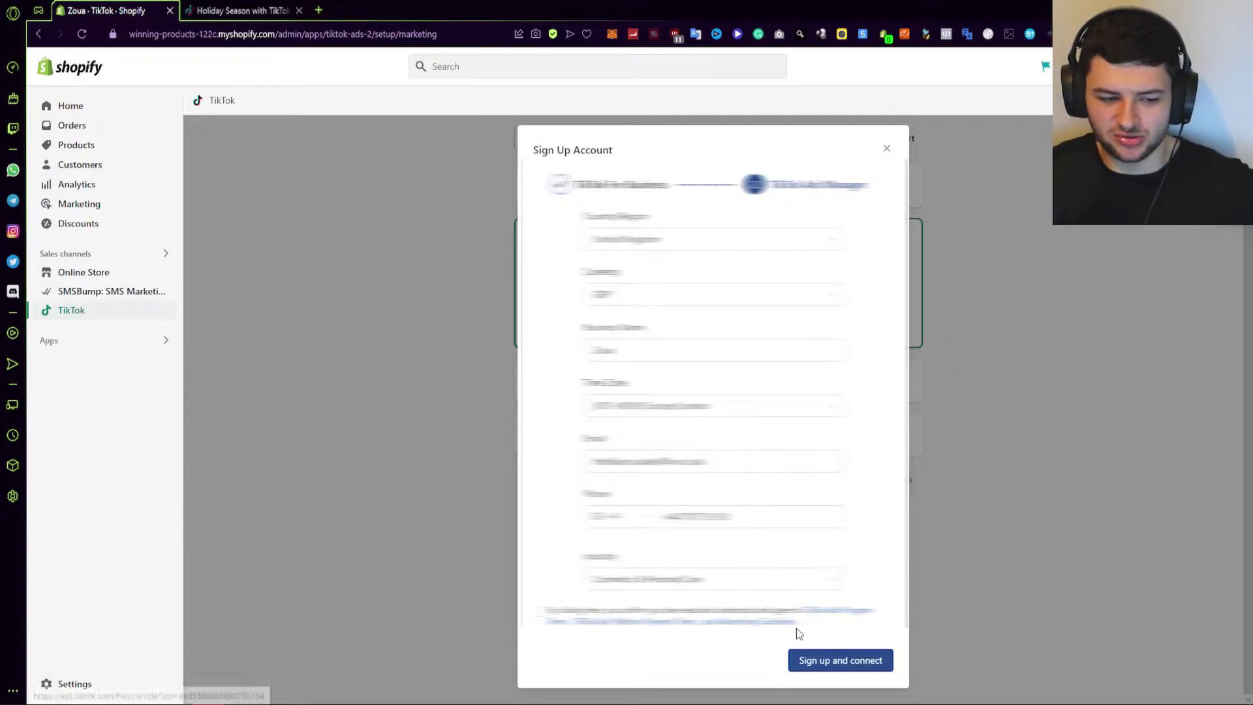
- Correct the phone number, agree to the terms and conditions, and sign up and connect the Ads Manager account
click(834, 661)
click(695, 517)
key(BackSpace)
key(BackSpace)
key(BackSpace)
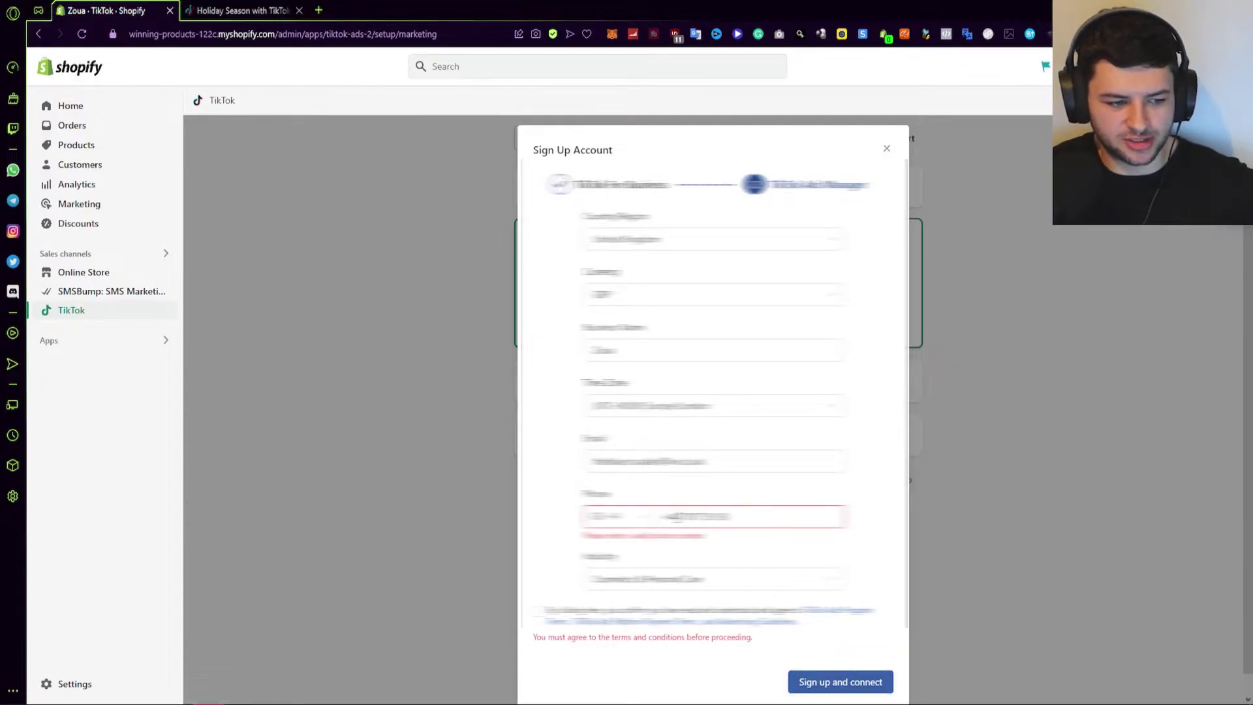
click(833, 681)
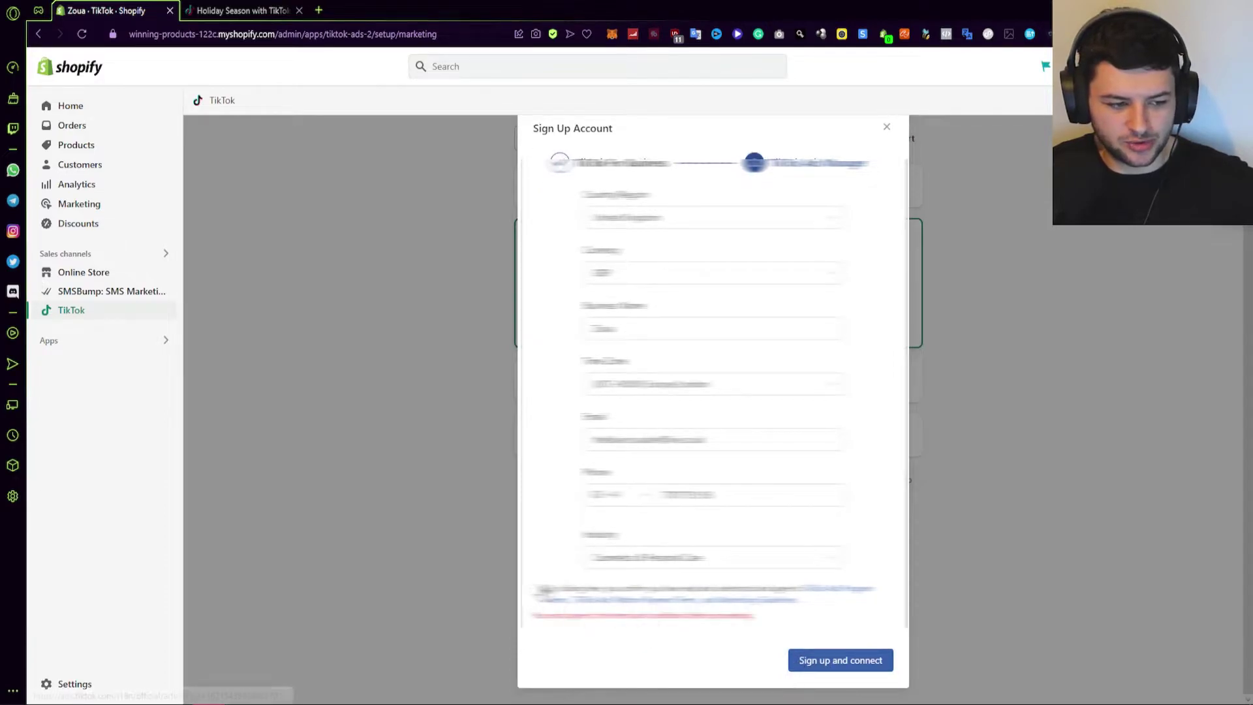
click(539, 612)
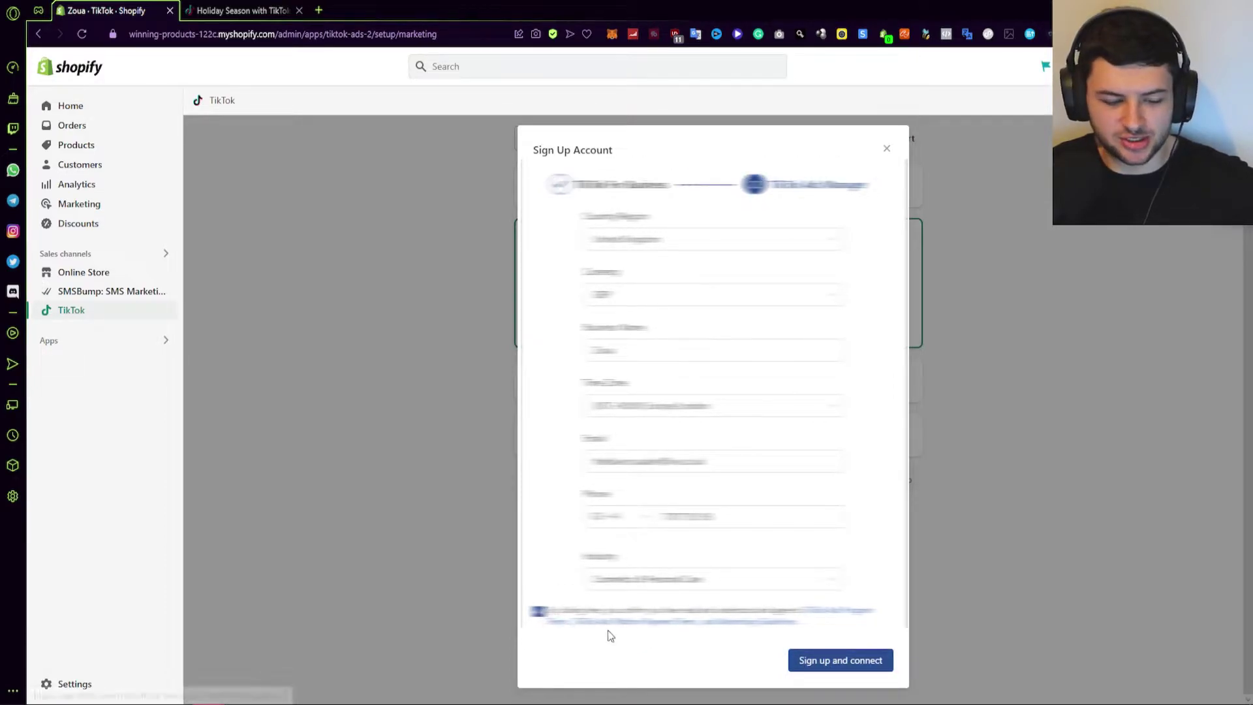
click(841, 661)
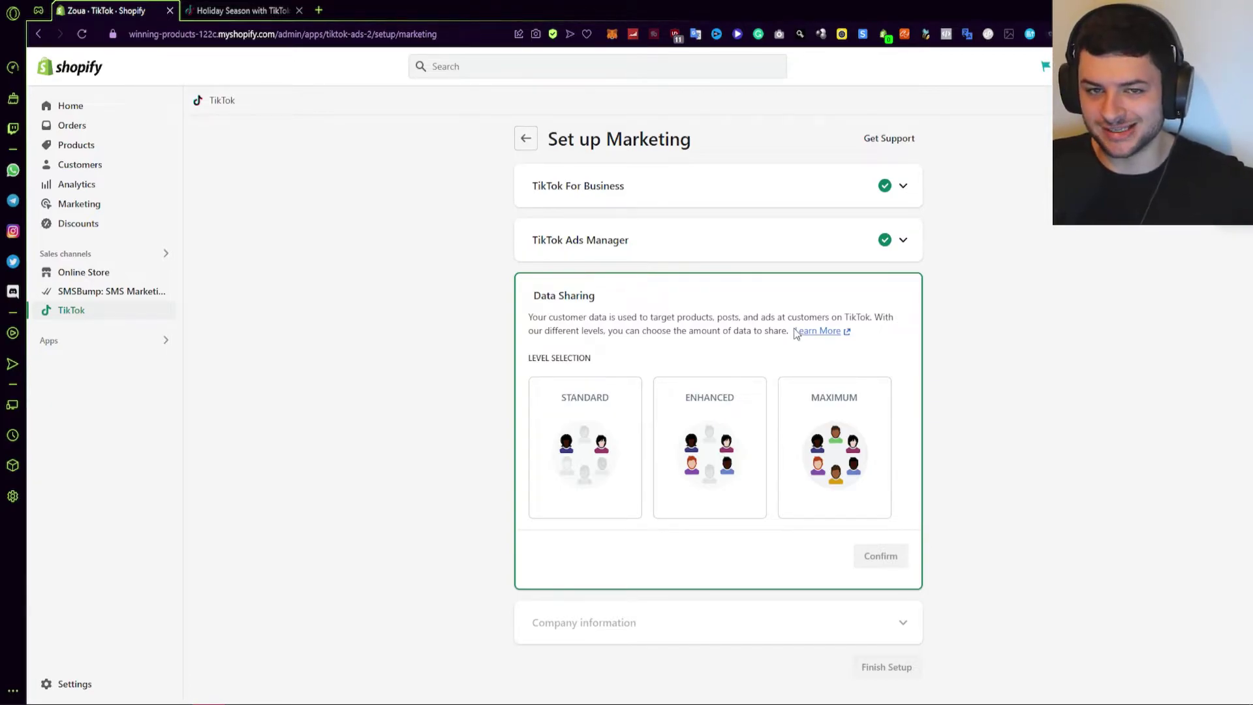
- Select the Maximum data sharing level for the TikTok marketing setup
click(824, 405)
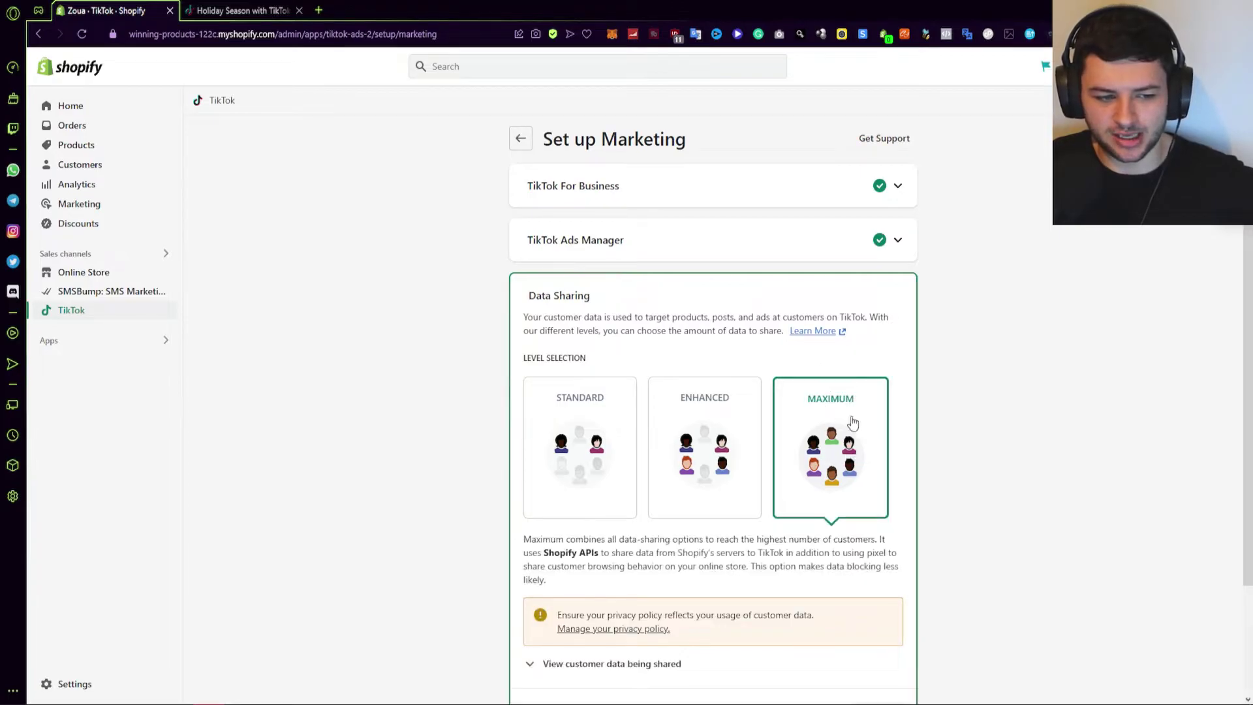
scroll(823, 418, down, 2)
scroll(823, 423, down, 1)
scroll(821, 391, up, 1)
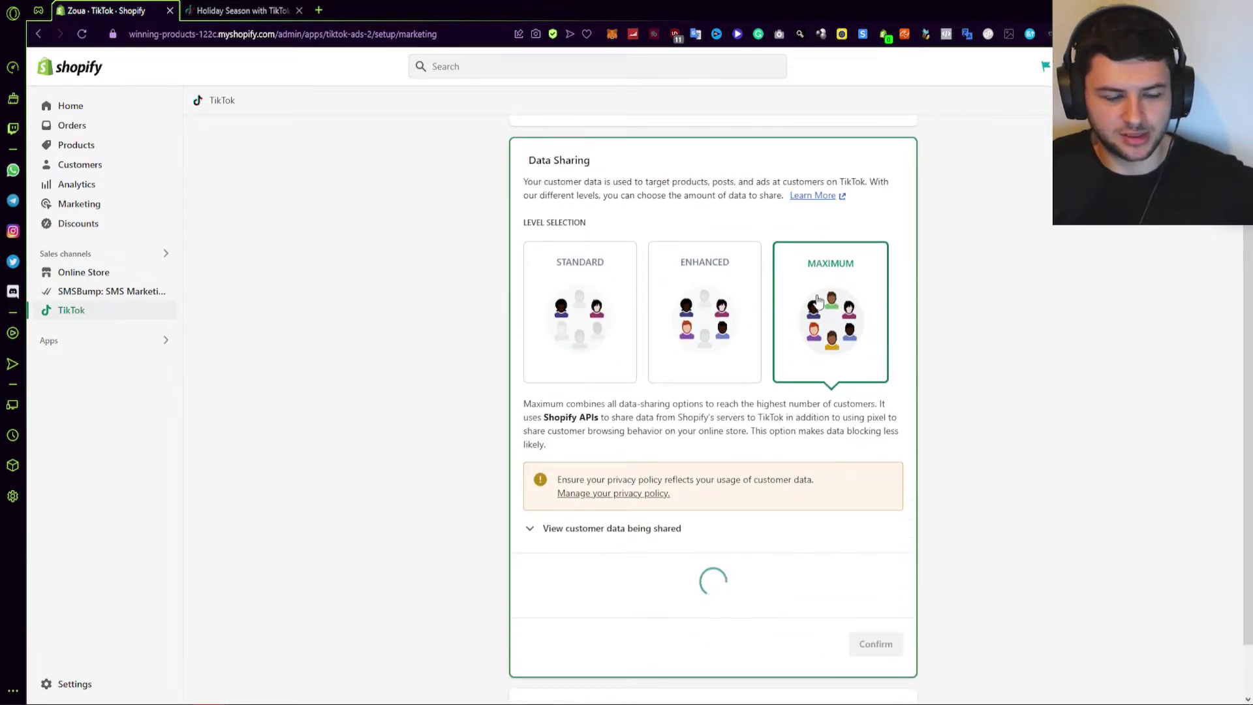
scroll(814, 340, down, 1)
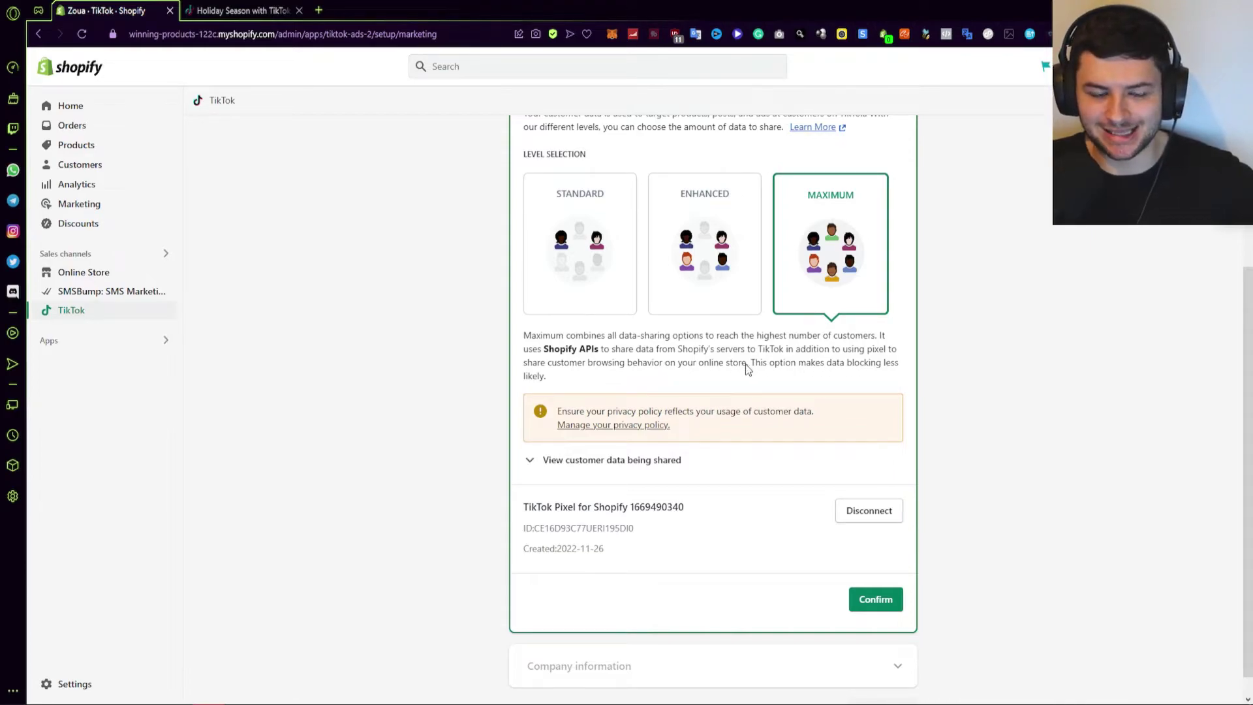
- Expand the list of customer data being shared, review it, and confirm the data sharing settings
scroll(630, 450, down, 1)
scroll(630, 450, down, 1)
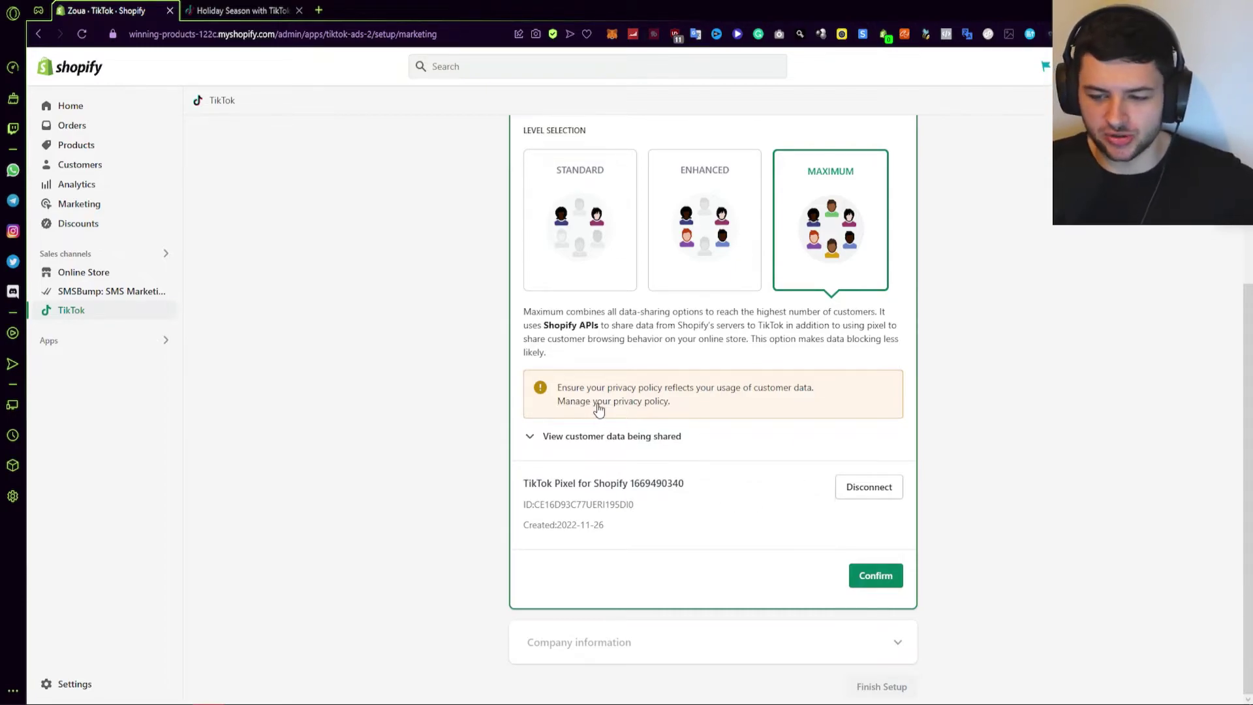
click(530, 436)
scroll(644, 424, down, 1)
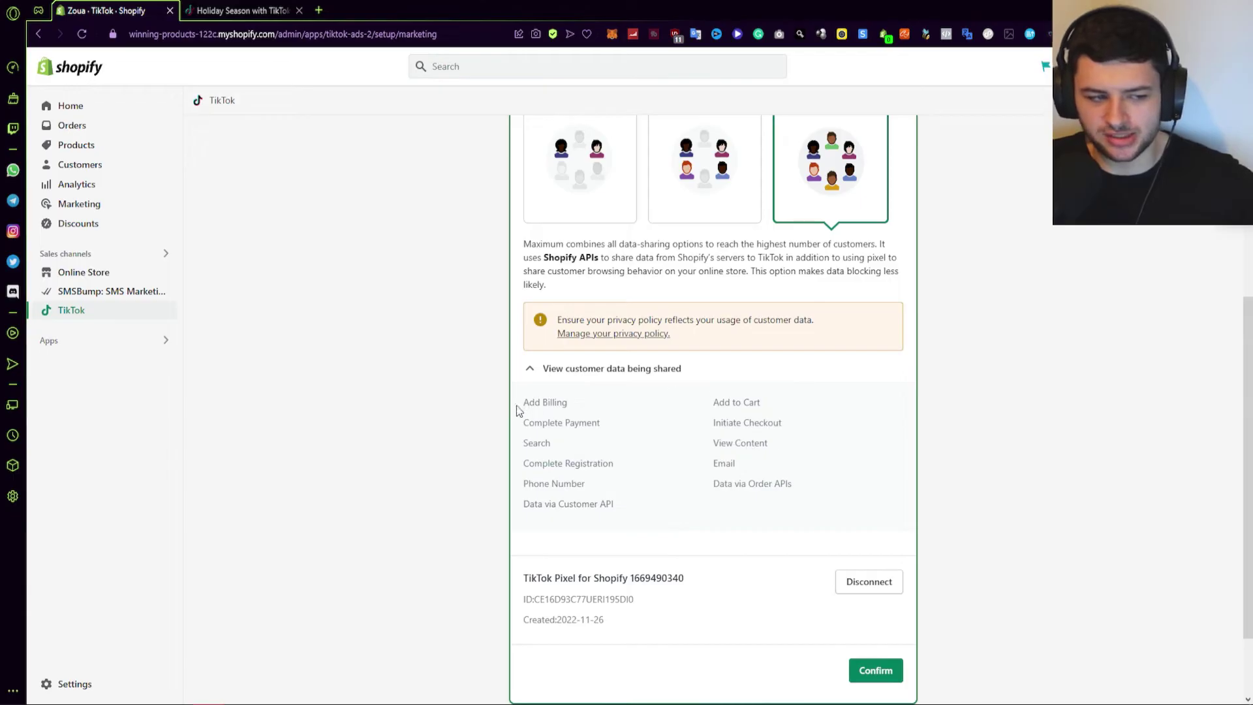
scroll(630, 449, down, 2)
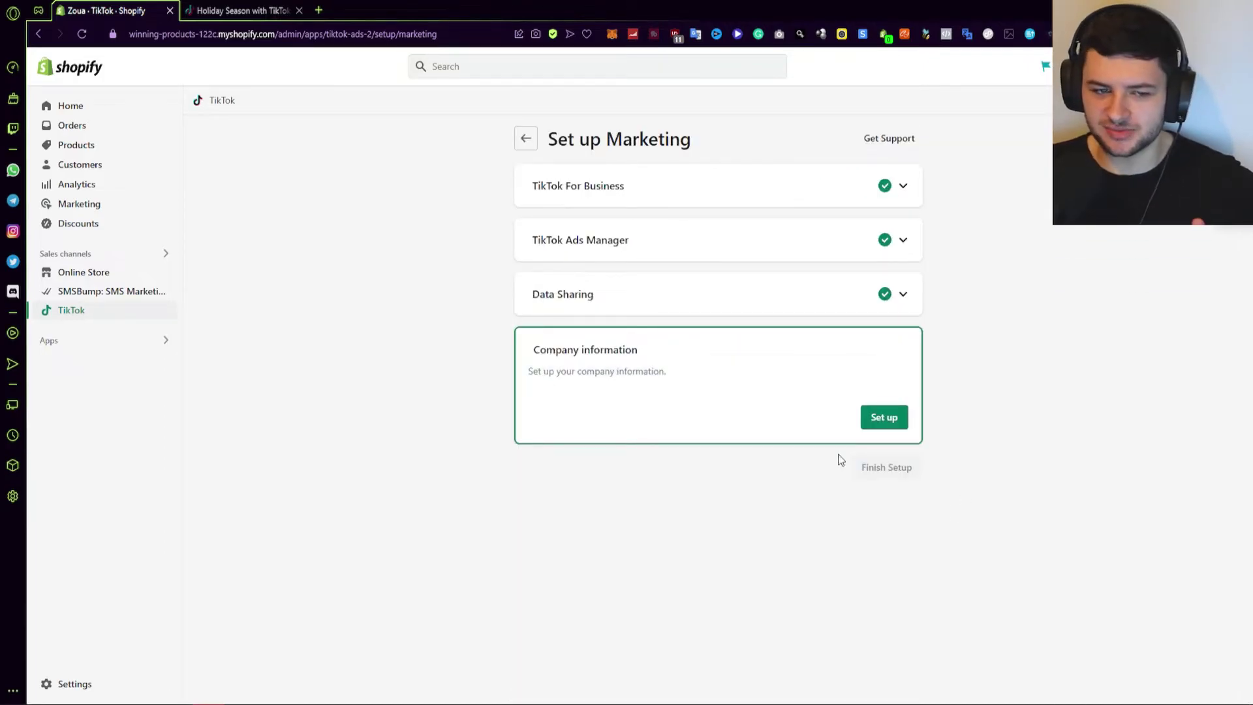
- Complete the company information with "No, I don't work at an agency." and finish the marketing setup
click(874, 420)
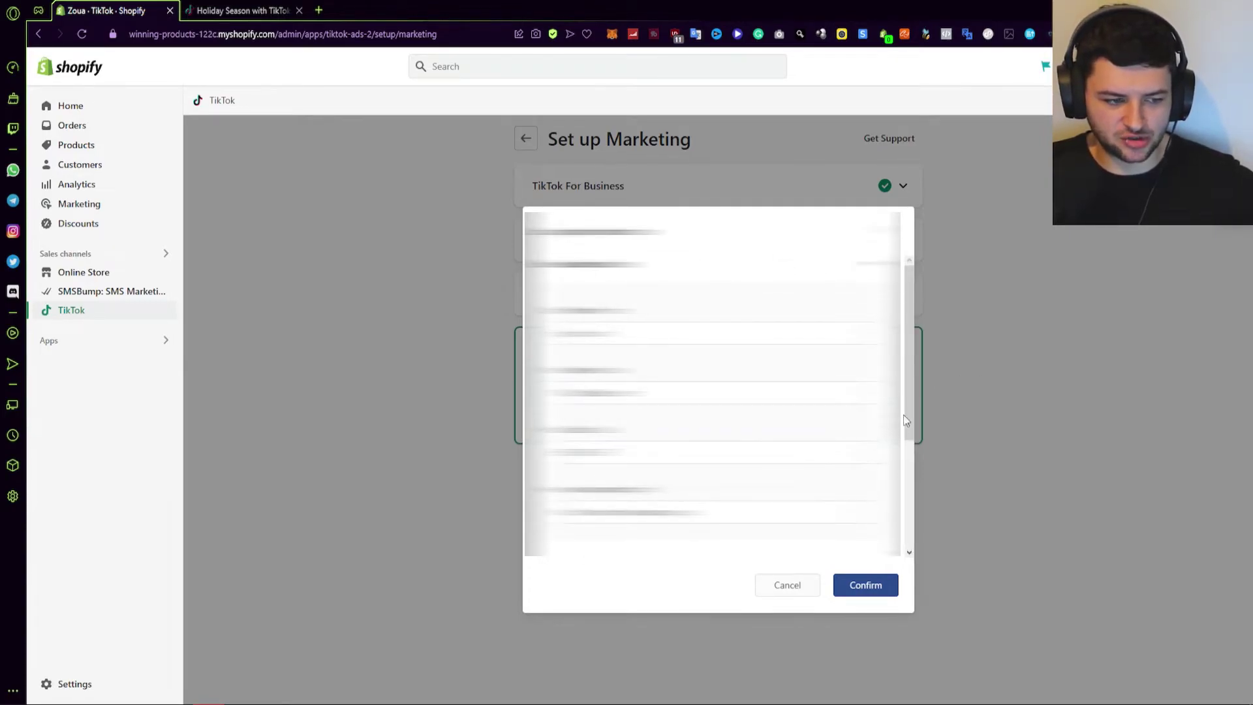
click(653, 512)
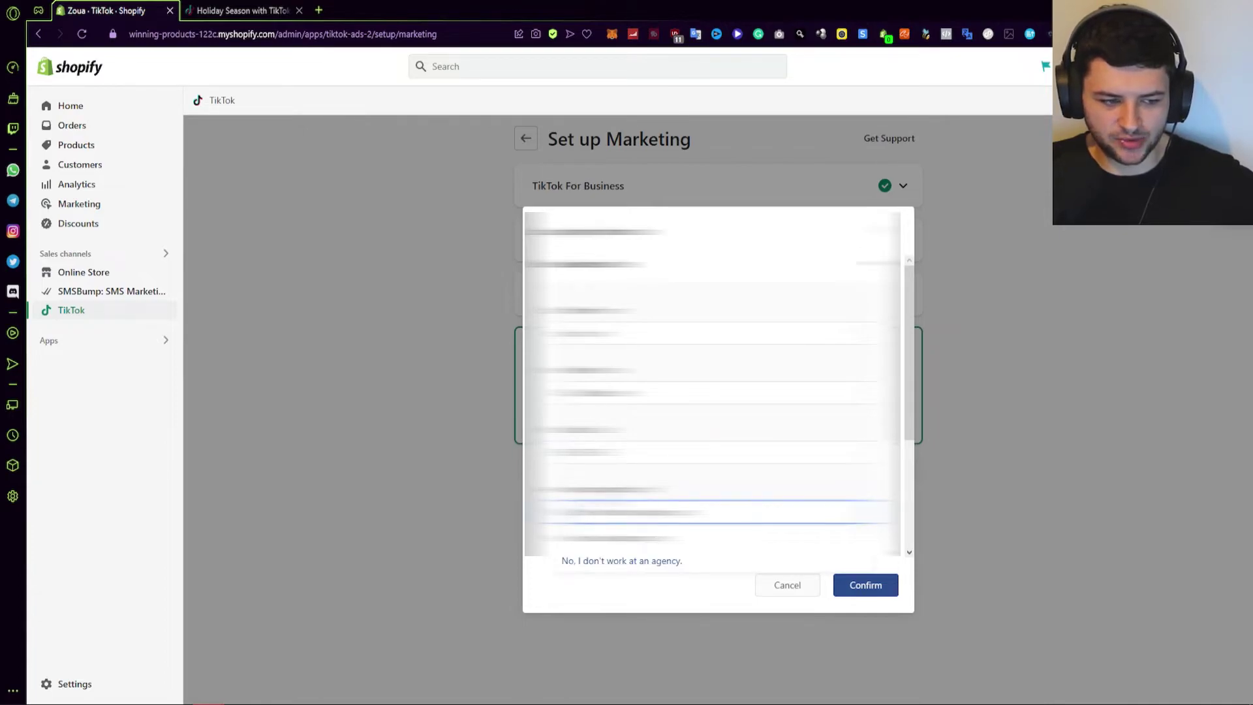
key(Return)
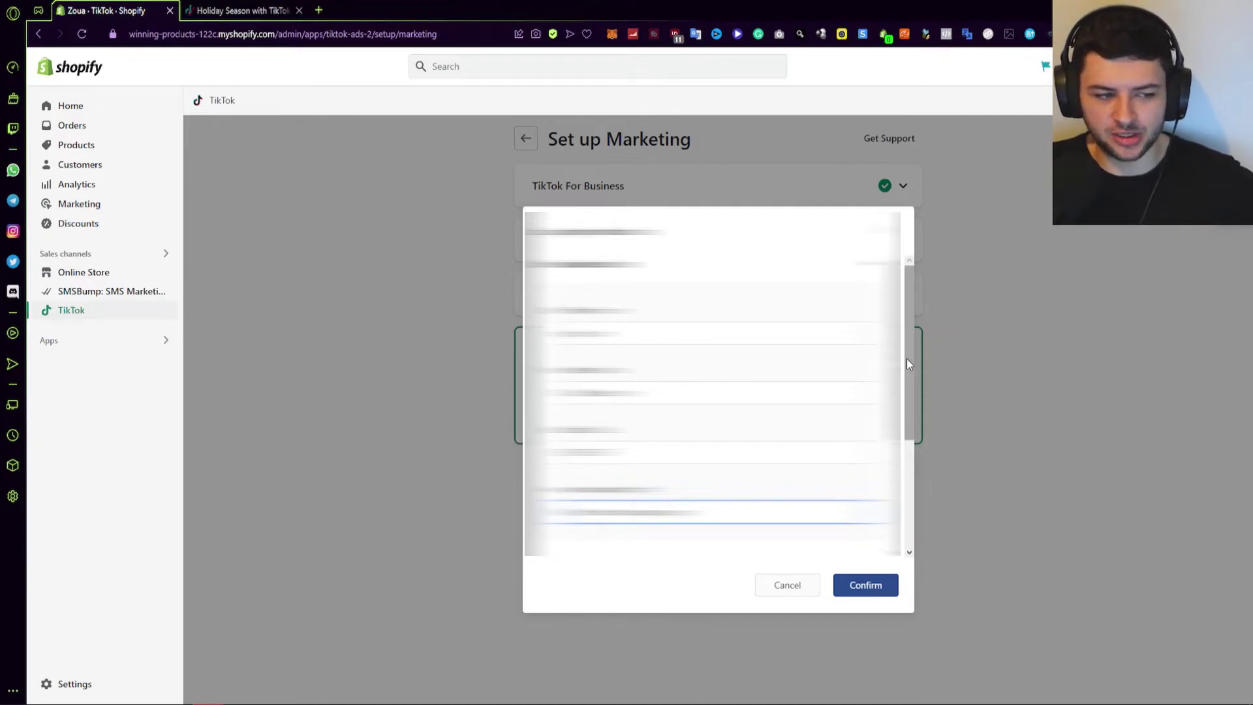
scroll(906, 364, down, 3)
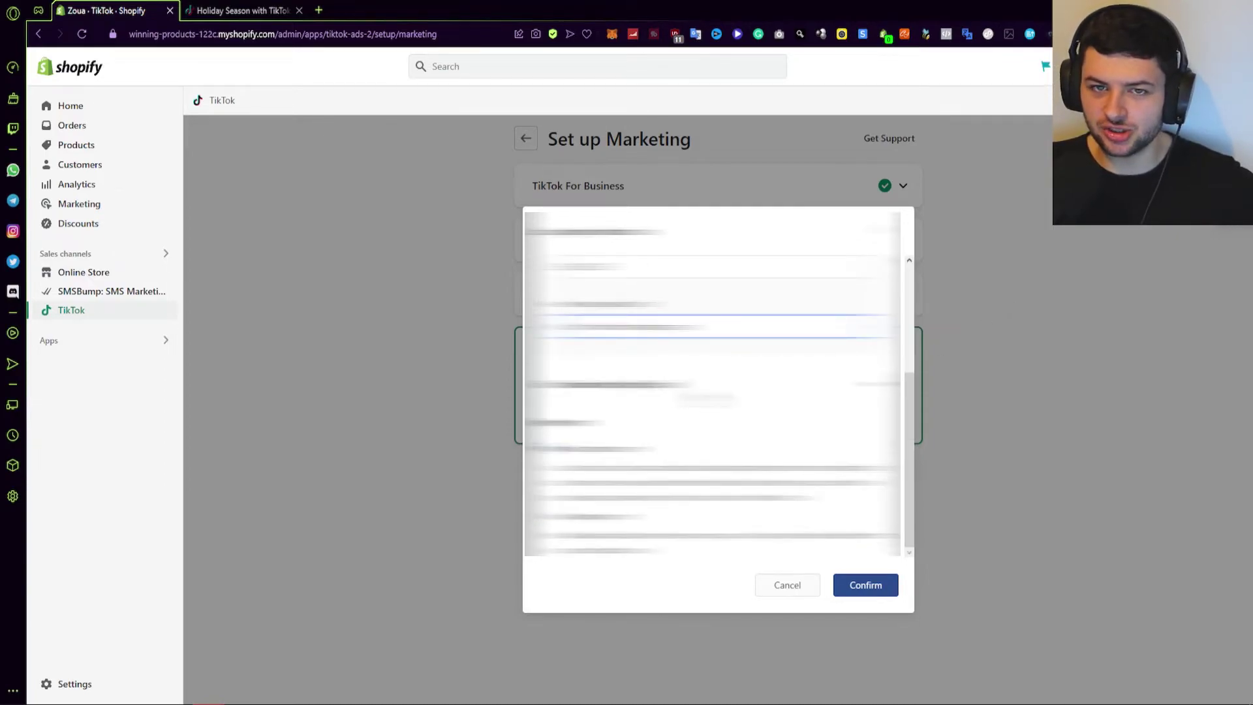
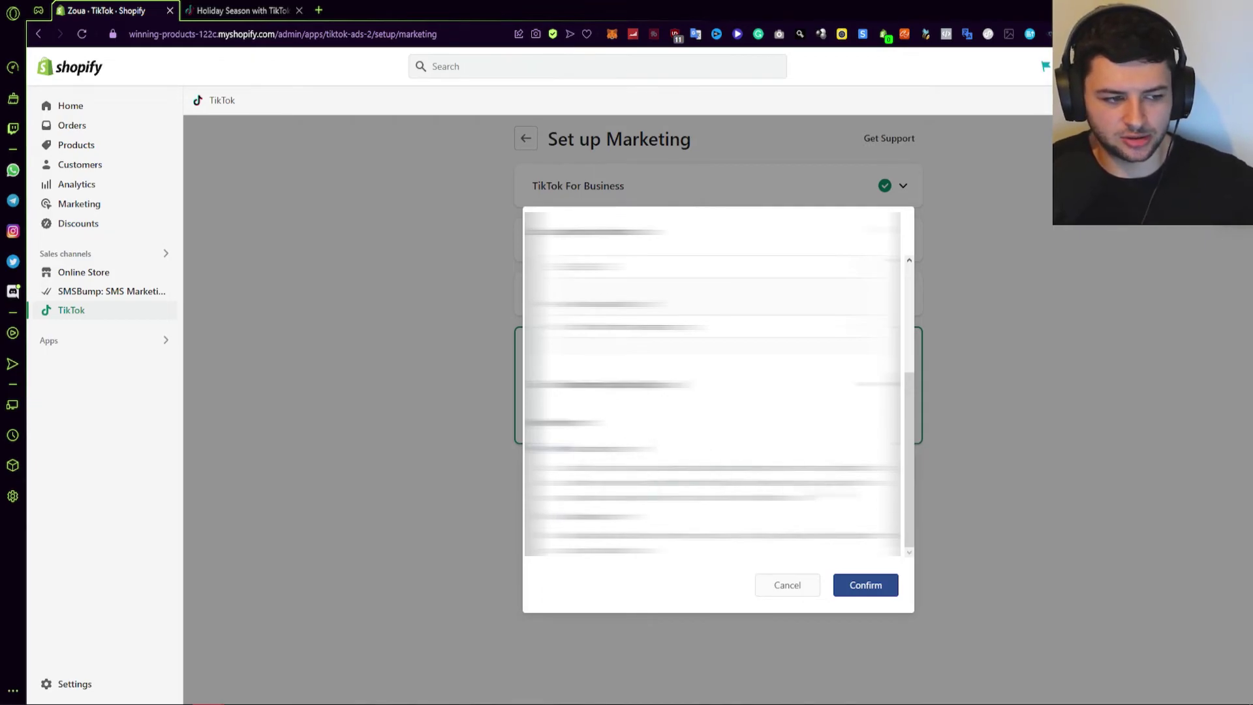
click(888, 585)
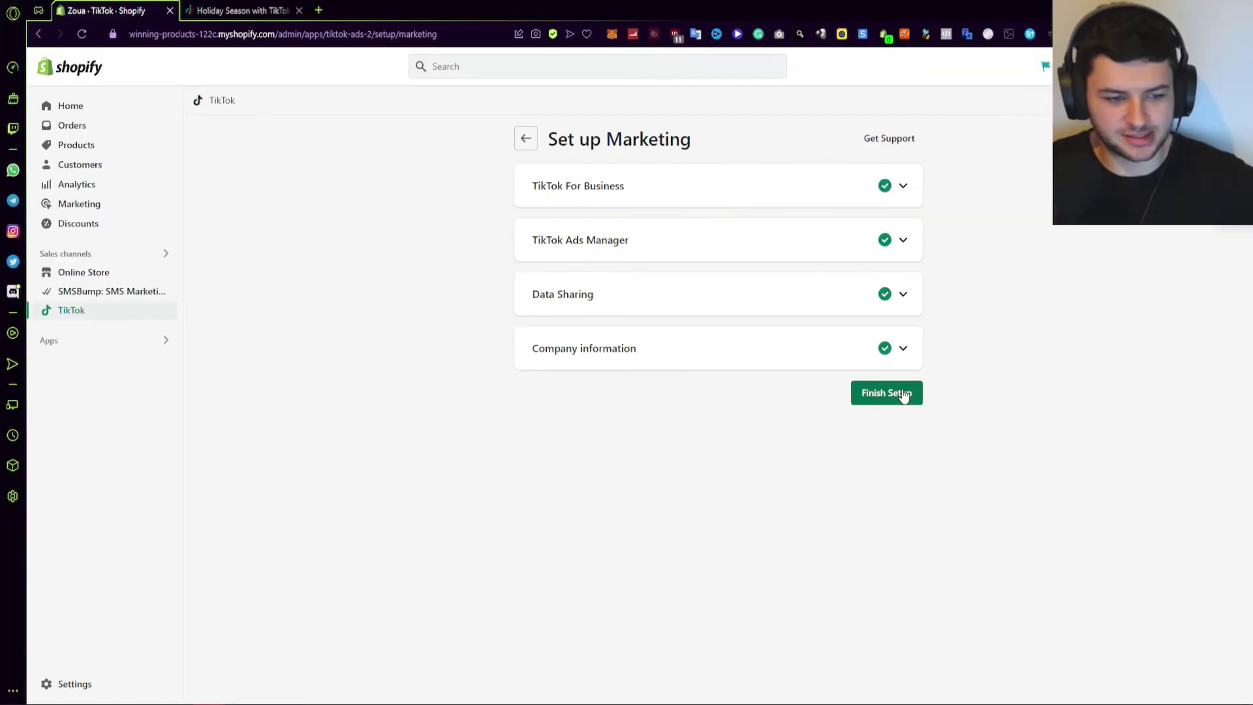
click(979, 581)
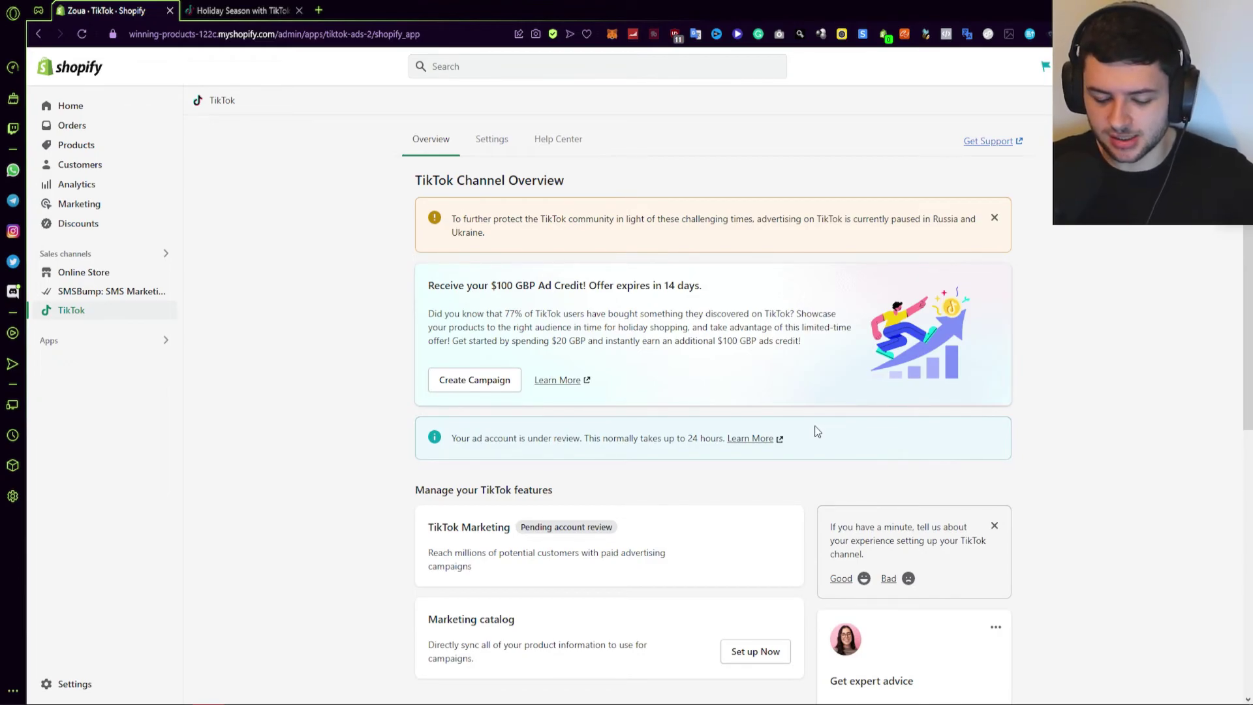
- Dismiss the notice about paused advertising in Russia and Ukraine, and start the Marketing catalog setup
click(995, 218)
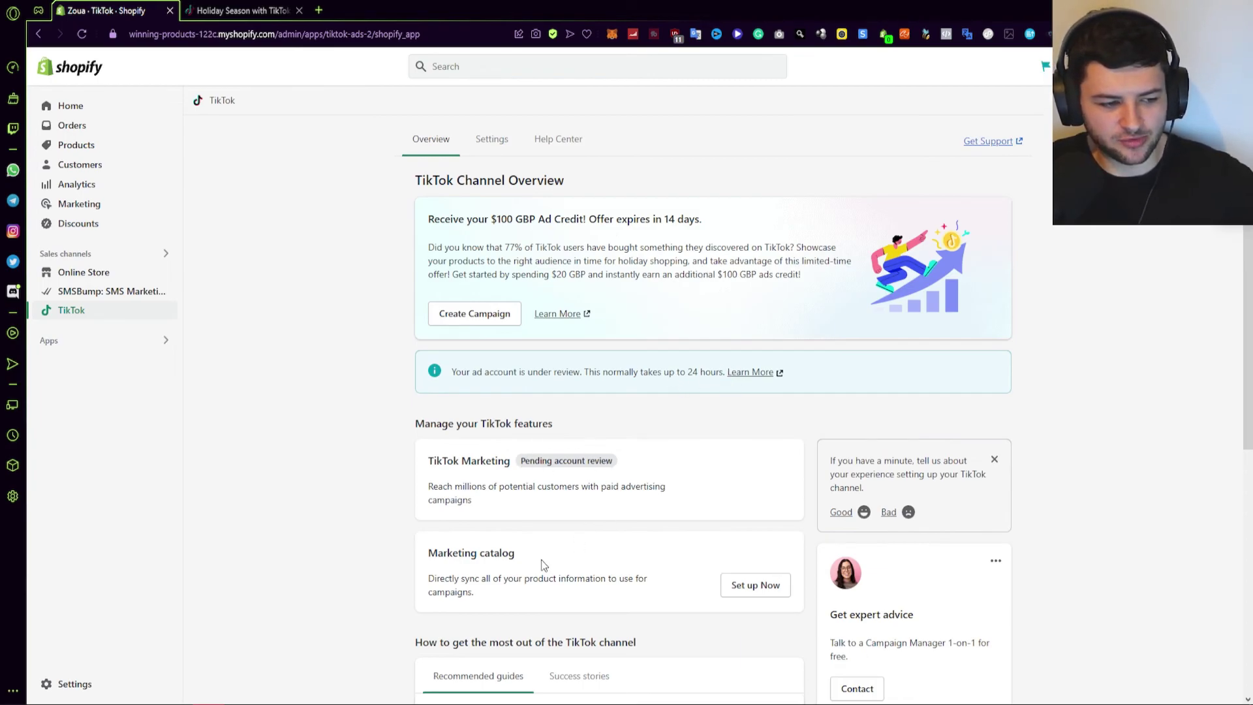
scroll(457, 584, down, 1)
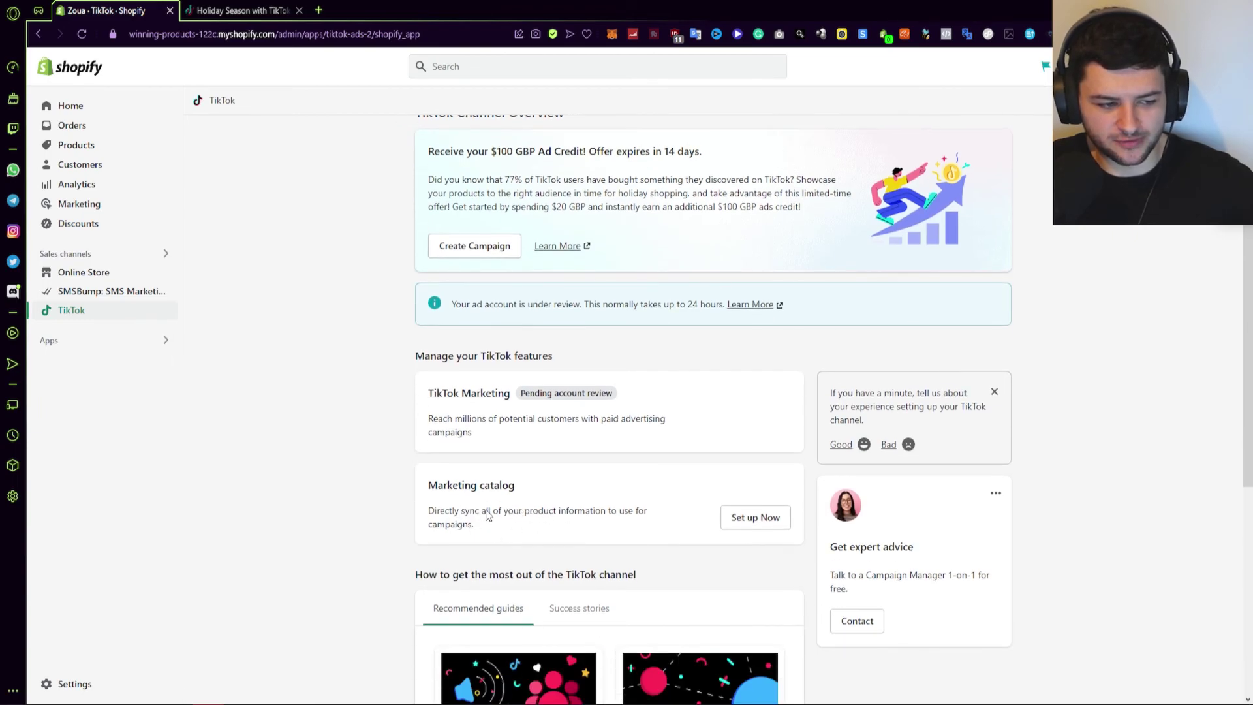
click(750, 520)
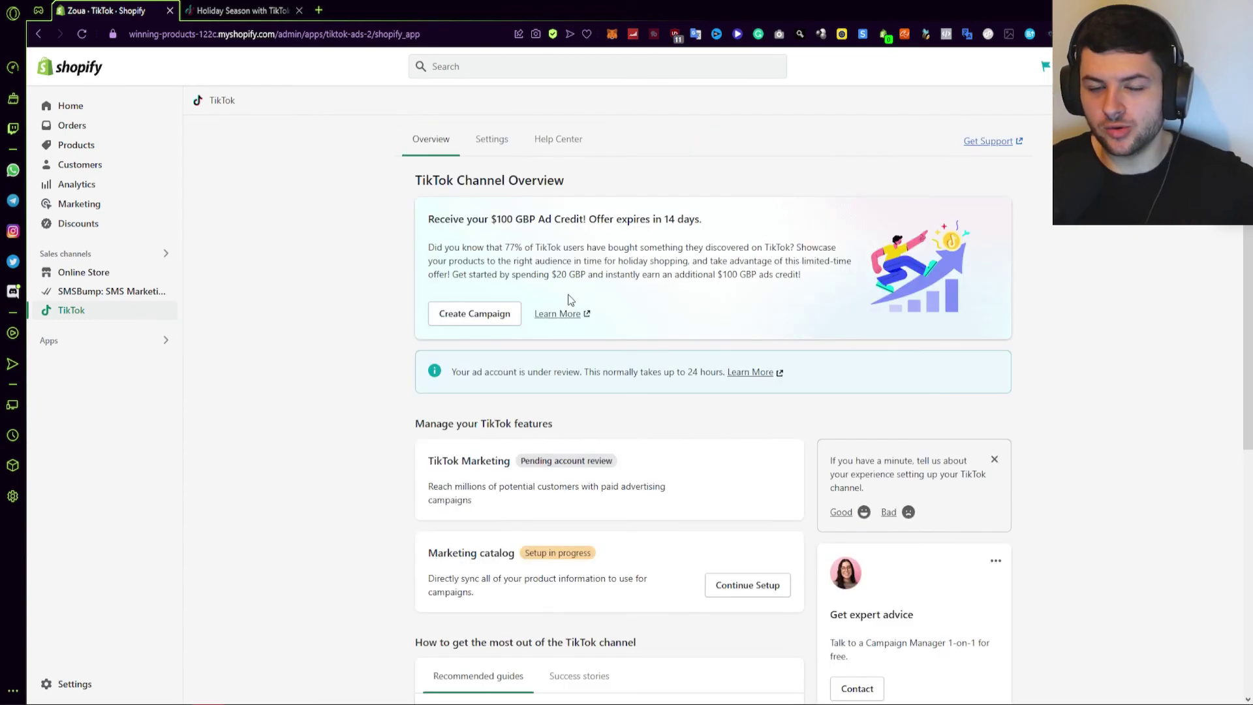